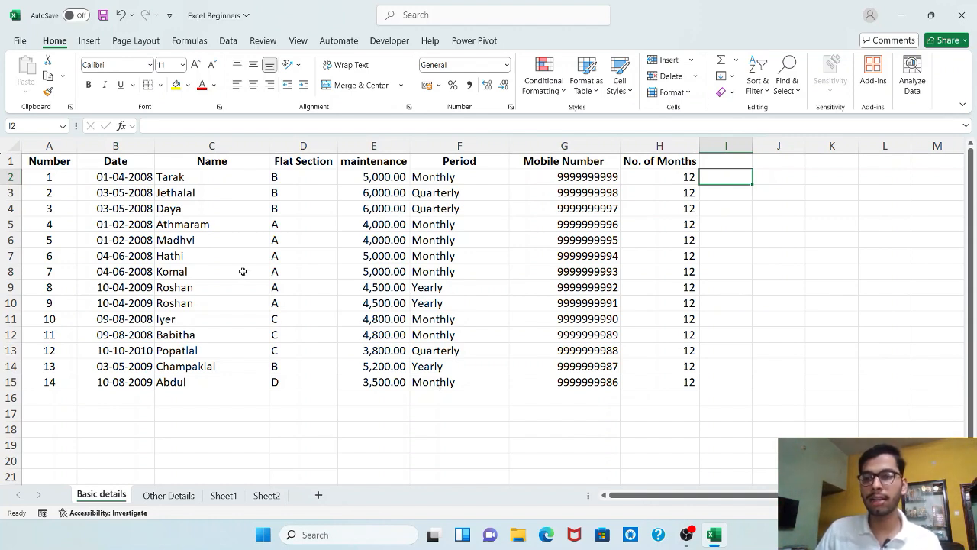
- Review the residents' names in column C and their maintenance amounts in column E
click(223, 175)
drag(223, 174, 225, 383)
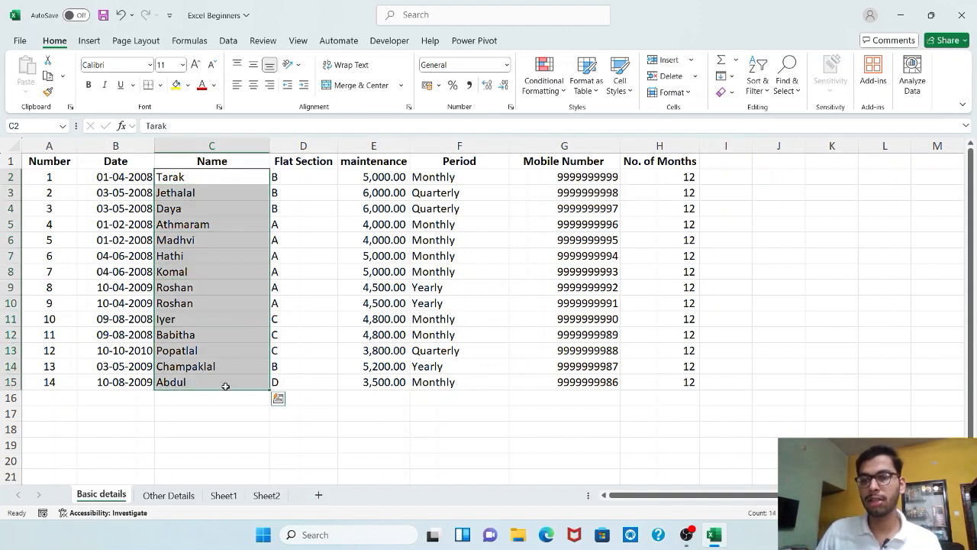
click(222, 415)
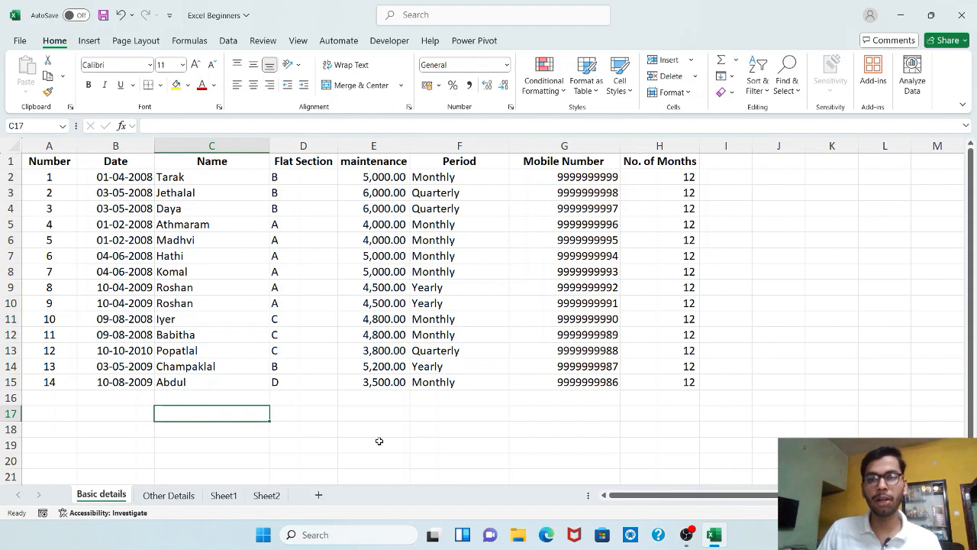
click(388, 398)
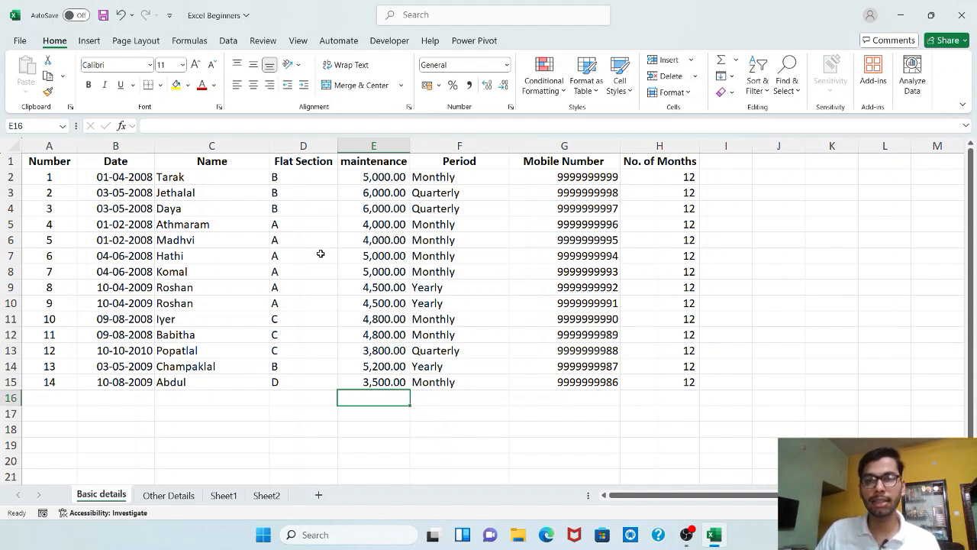
click(392, 175)
click(390, 189)
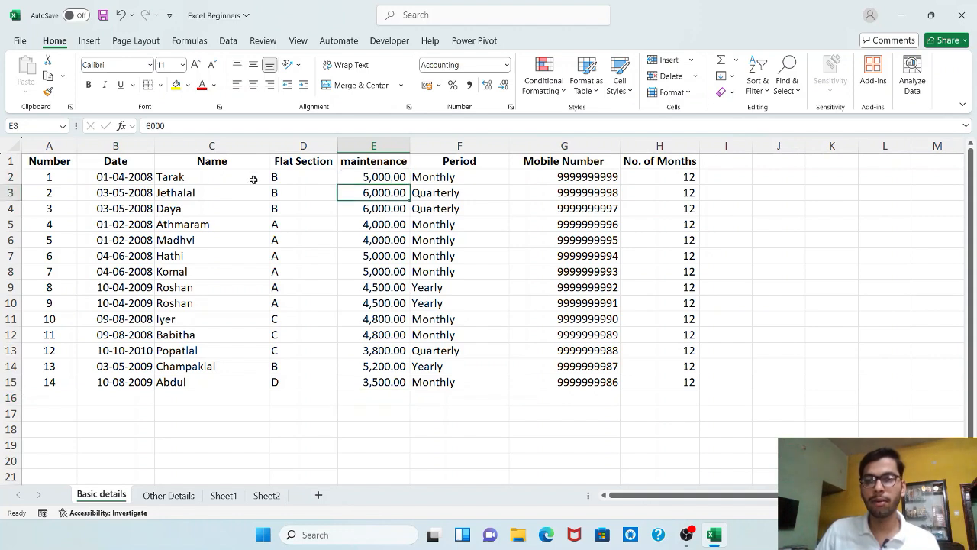
drag(221, 189, 389, 211)
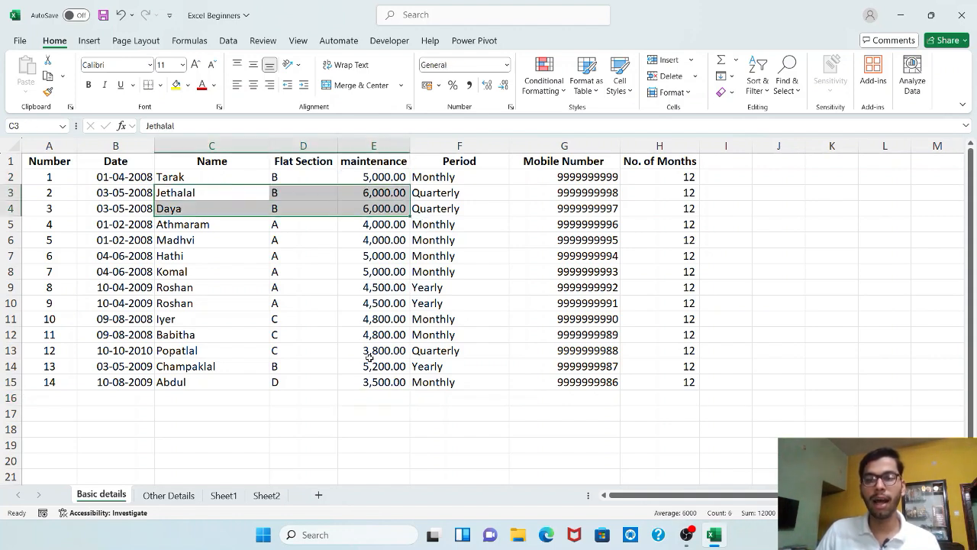
click(385, 398)
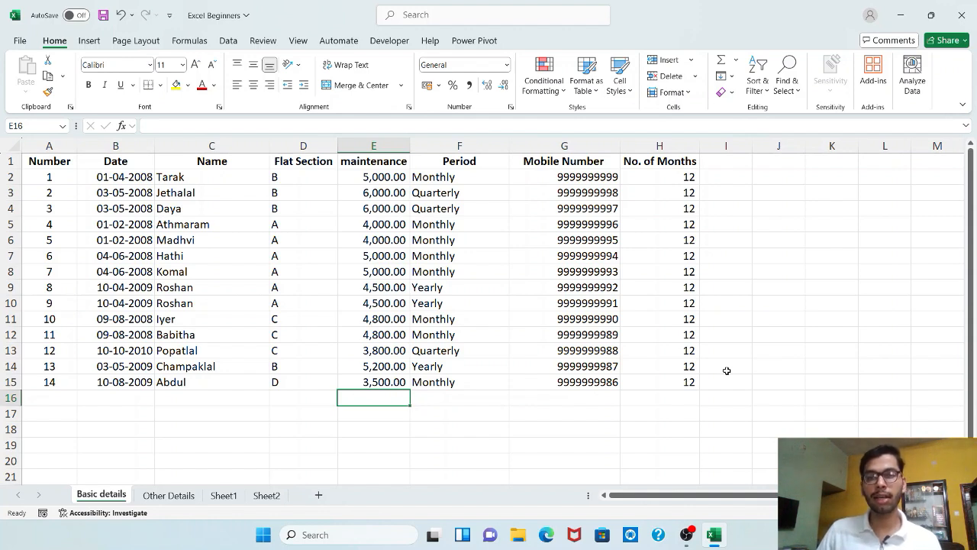
click(389, 176)
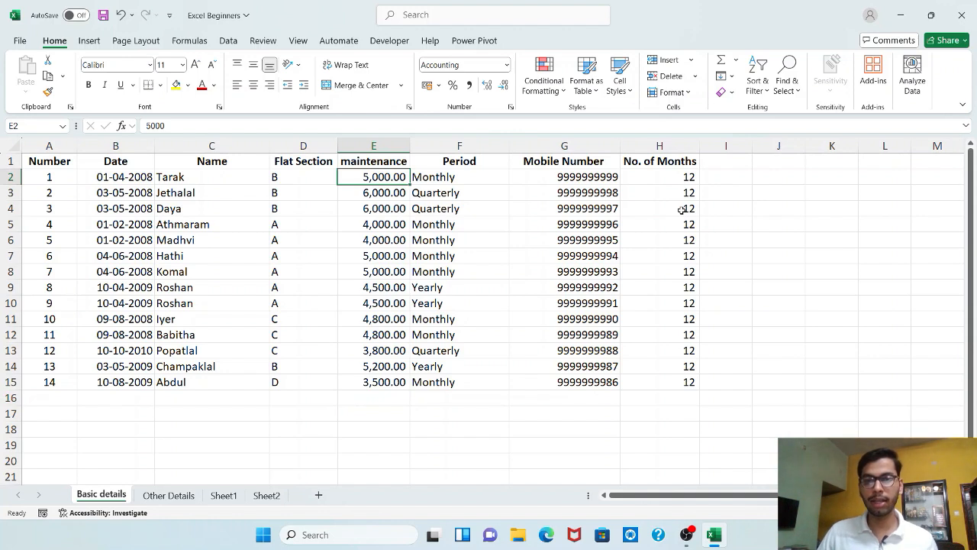
key(Down)
key(Down)
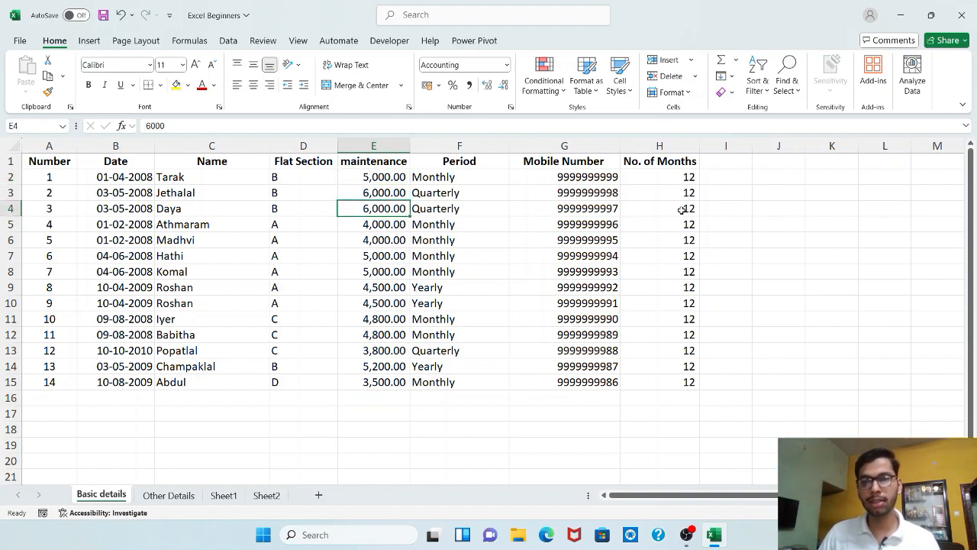
- Add up the first four maintenance amounts in cell E16 with the formula =E2+E3+E4+E5
click(375, 393)
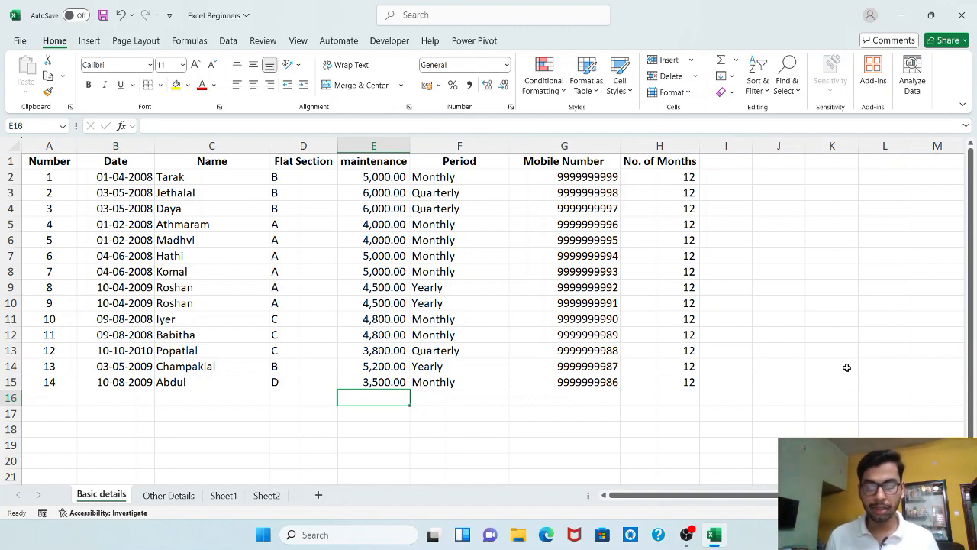
text(=)
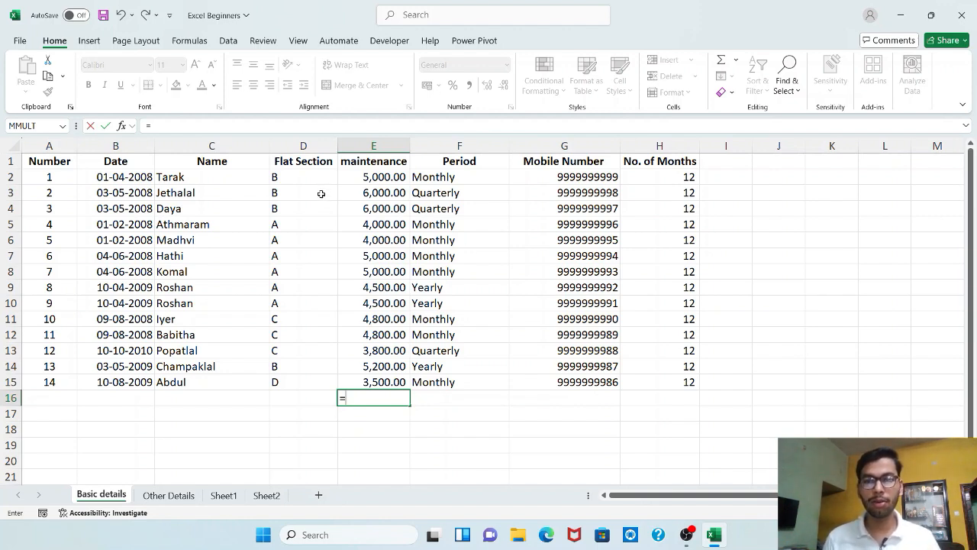
click(347, 177)
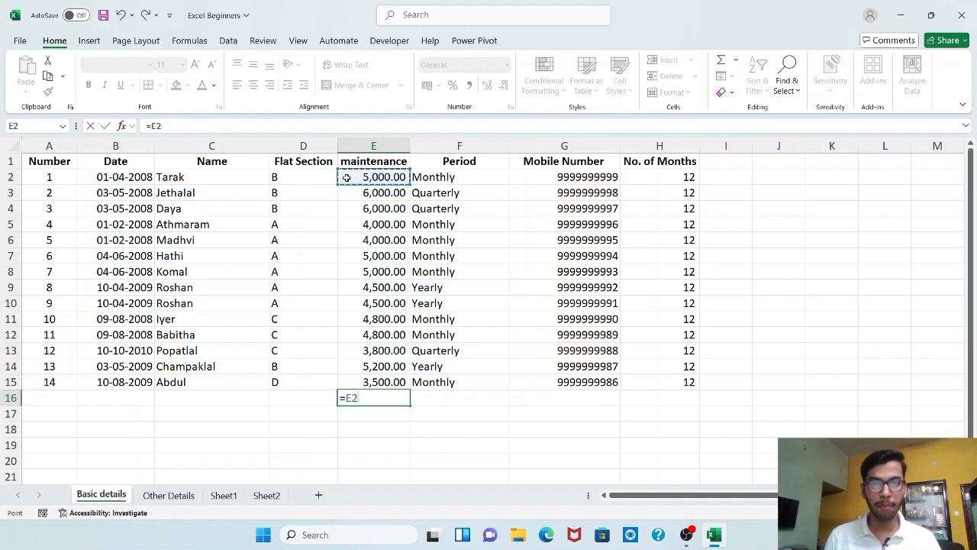
text(+)
click(367, 192)
text(+)
click(374, 215)
text(+)
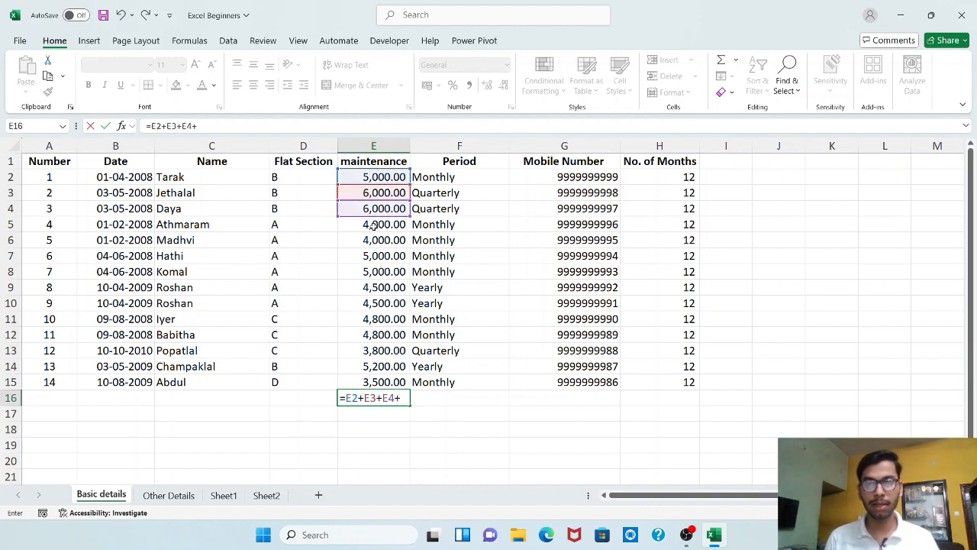
click(374, 225)
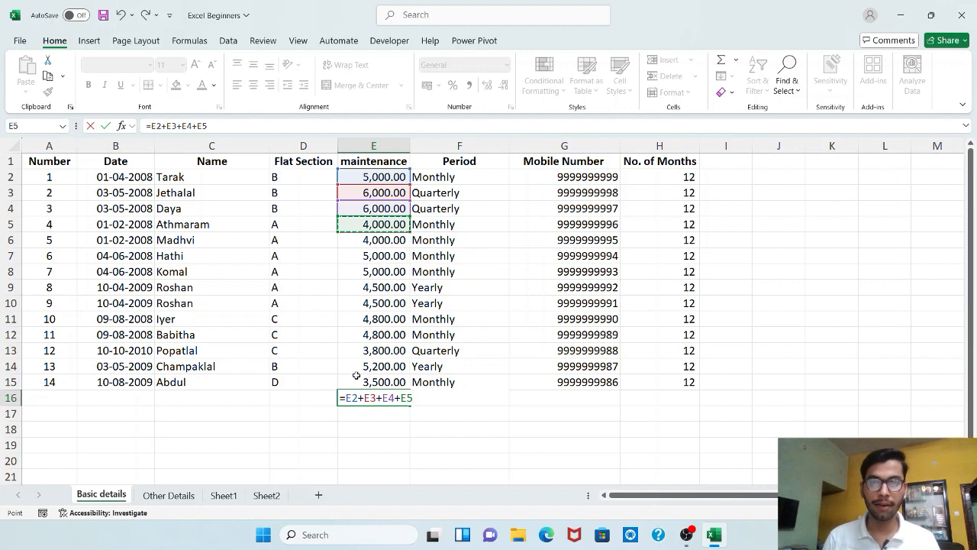
key(Return)
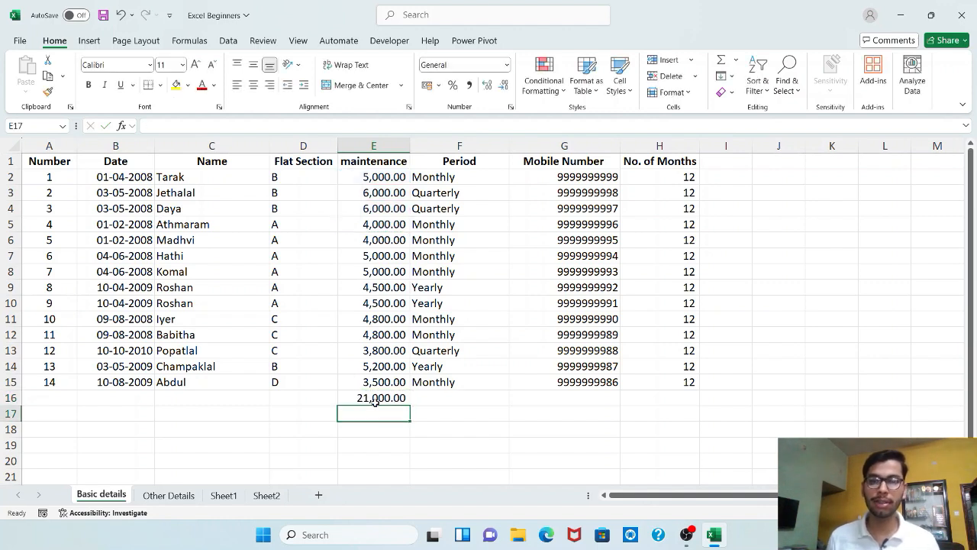
- Total the whole maintenance column in cell E16 with the formula =SUM(E2:E15)
click(374, 401)
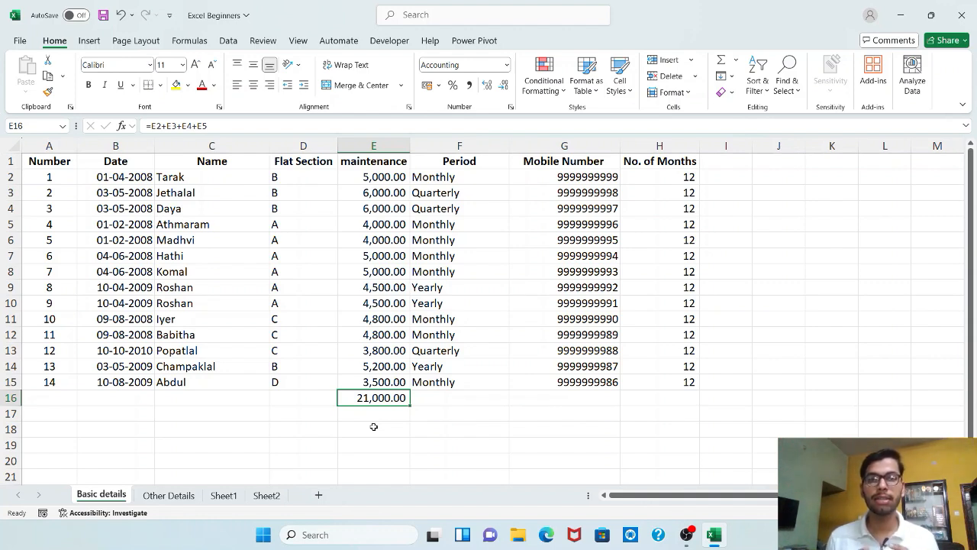
text(=SUM()
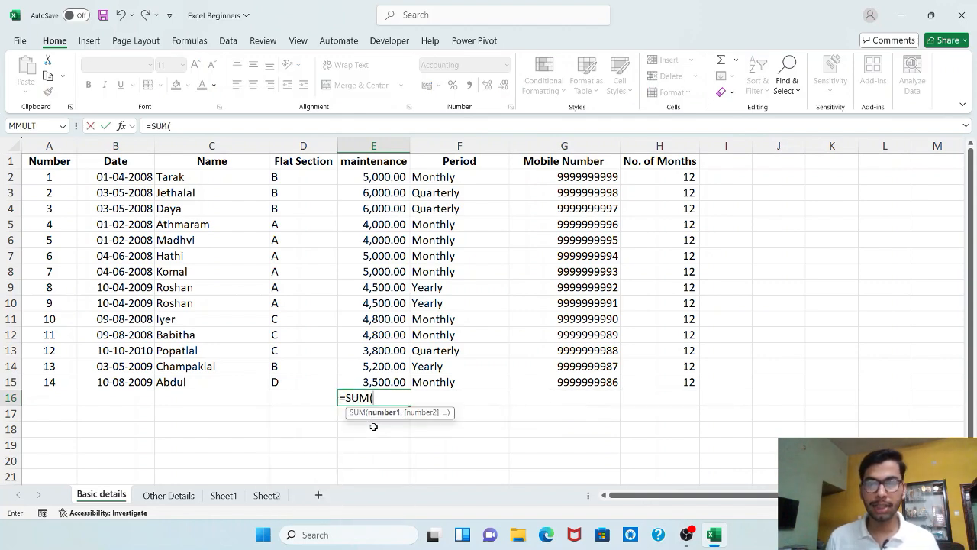
key(BackSpace)
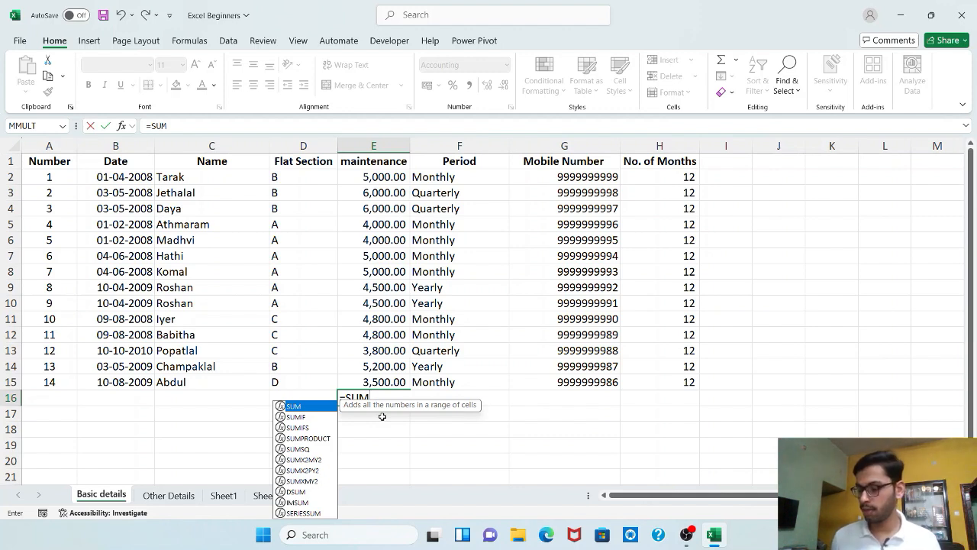
text(()
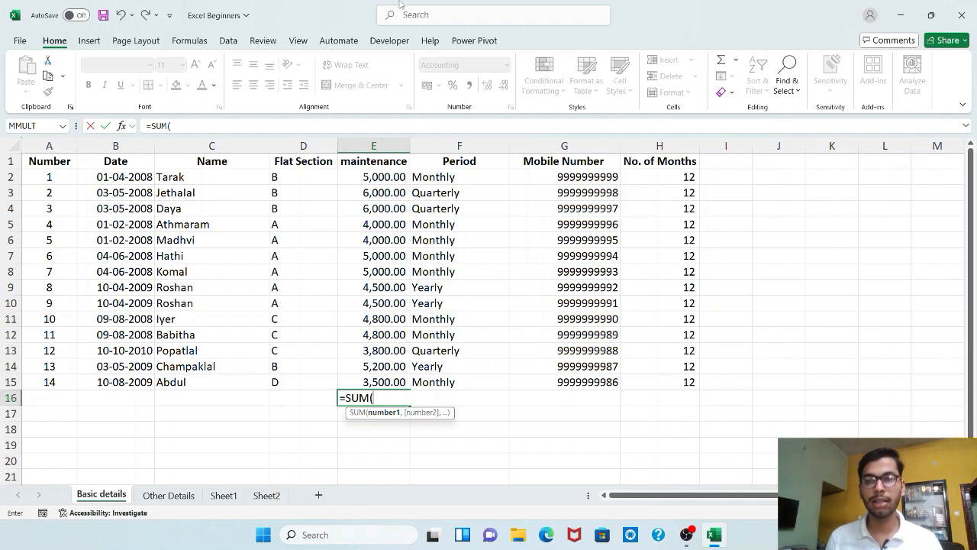
click(363, 176)
drag(363, 176, 374, 381)
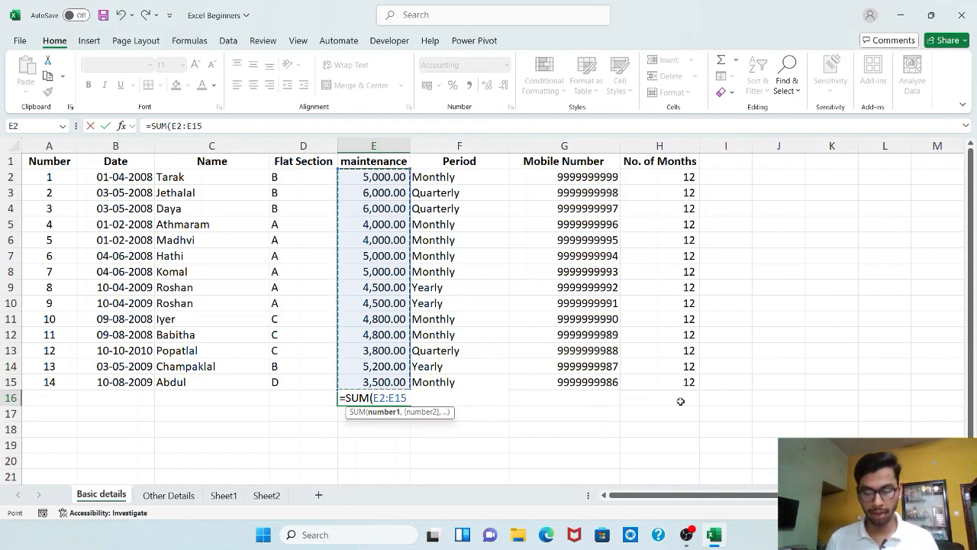
text())
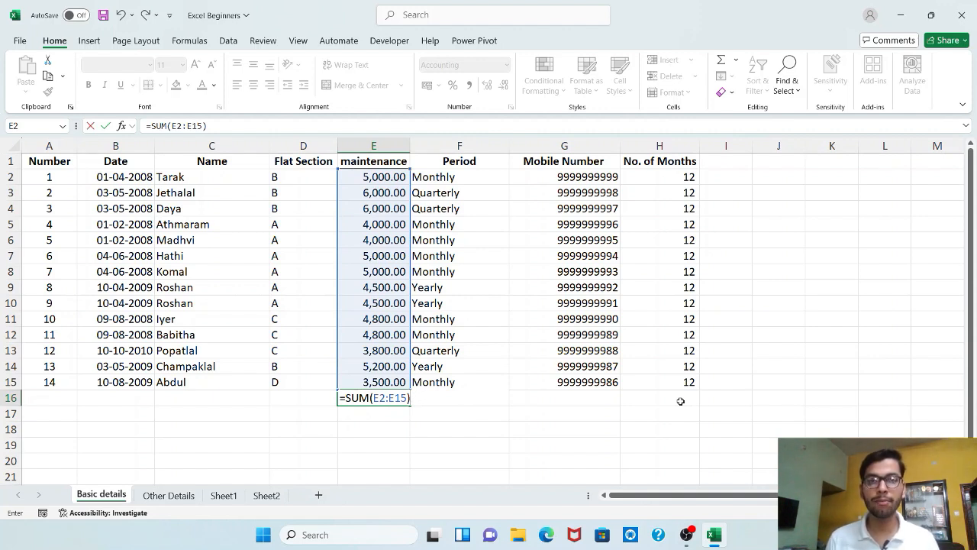
key(Return)
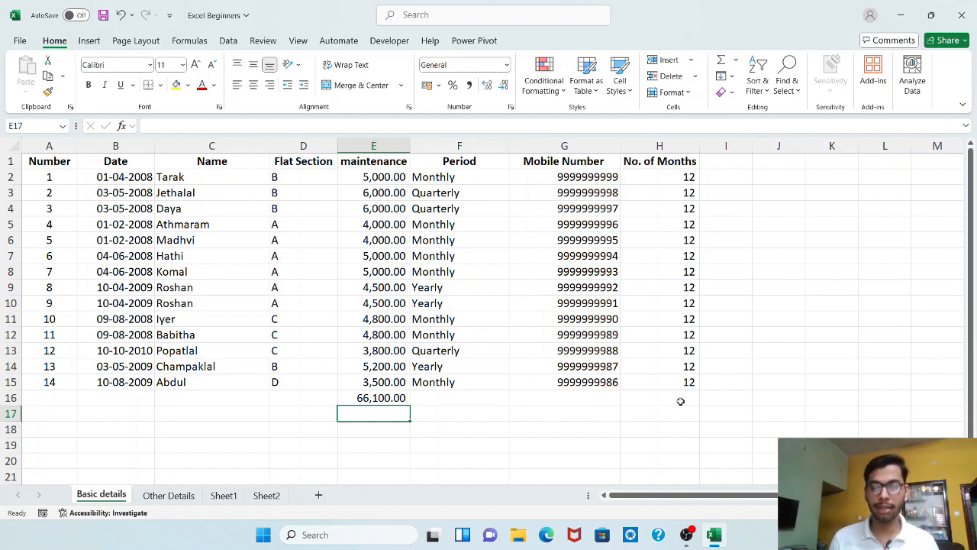
- Make the maintenance total in E16 bold and add borders above and below it
key(Up)
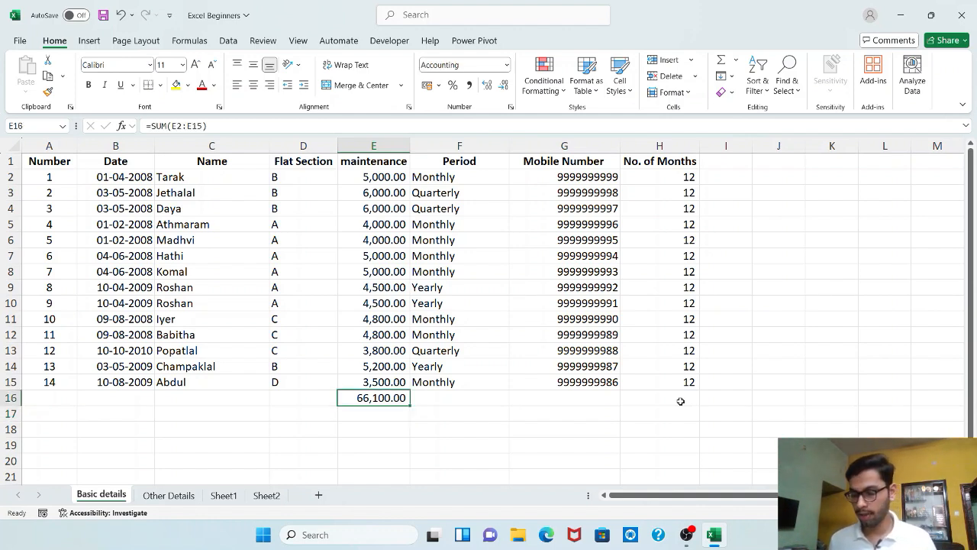
key(ctrl+b)
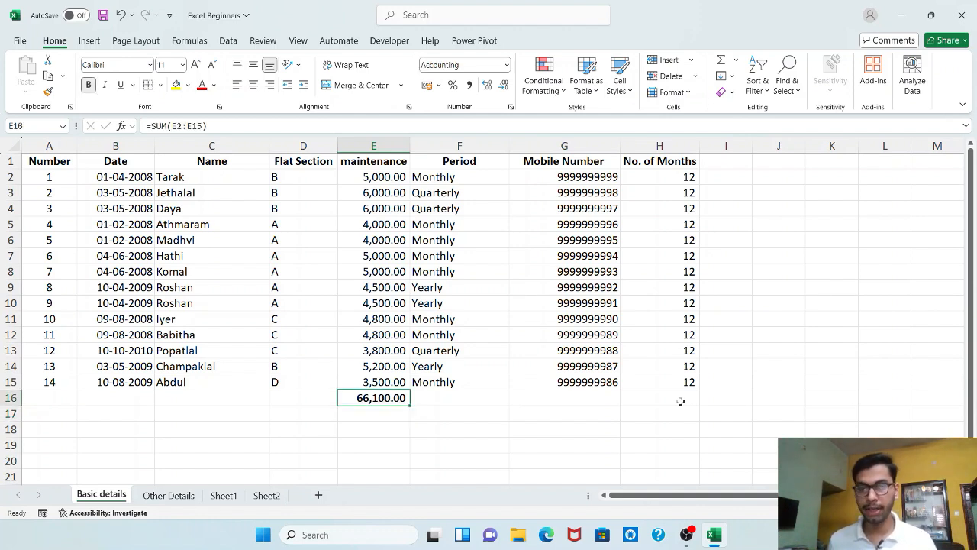
click(160, 84)
click(191, 308)
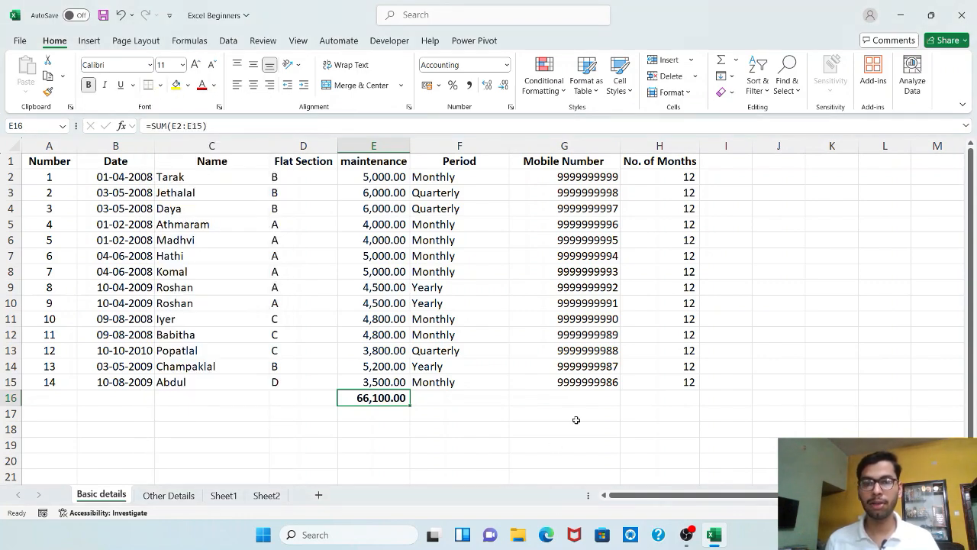
- Set the maintenance amount in cell E3 to 5000 to test how the SUM total responds
click(725, 163)
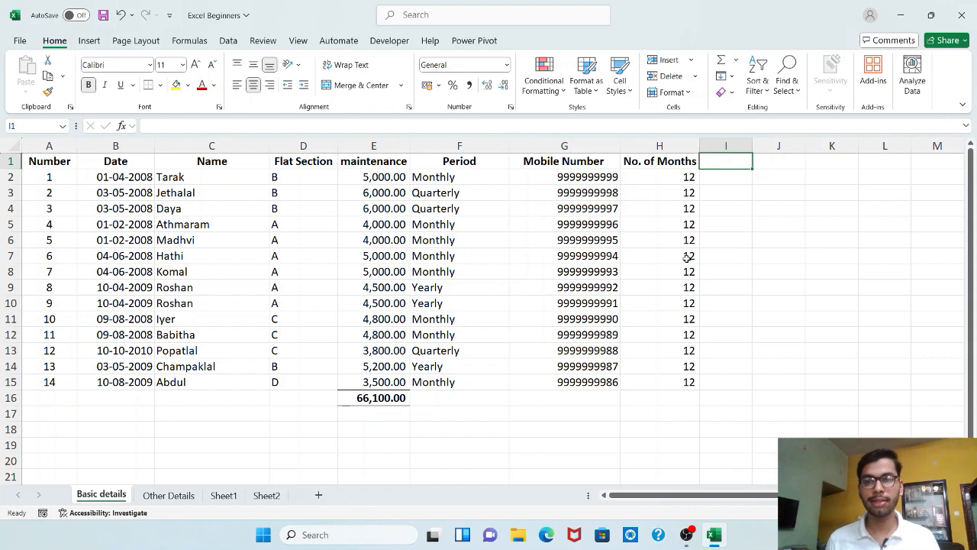
click(389, 193)
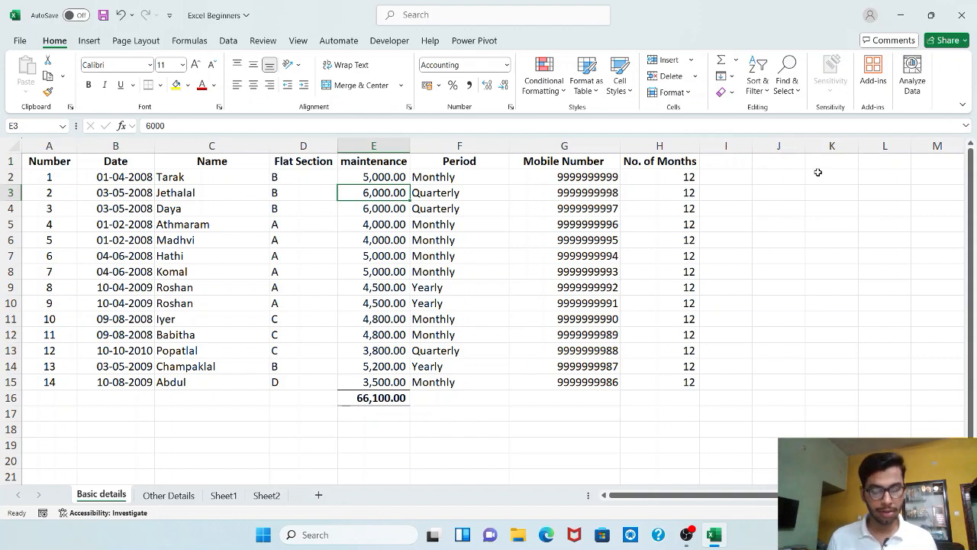
text(5000)
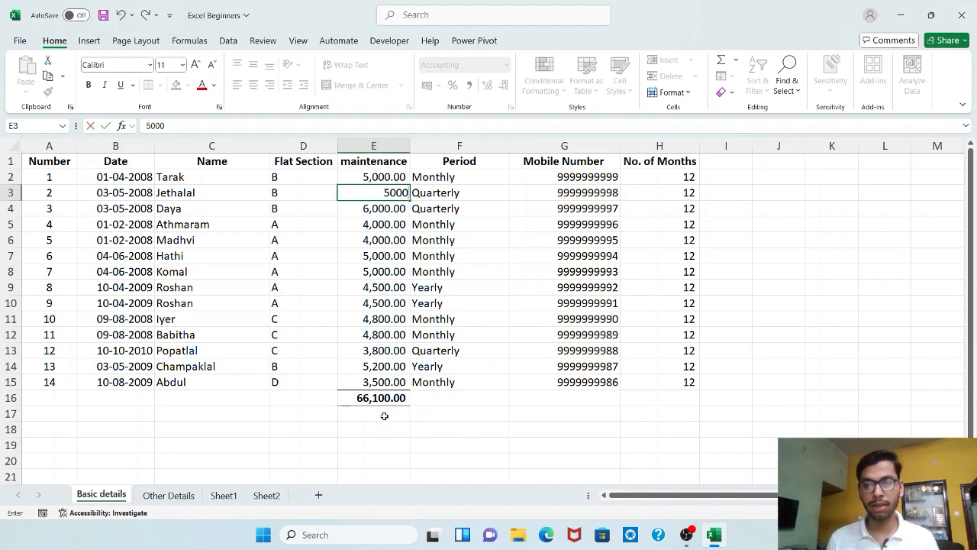
key(Return)
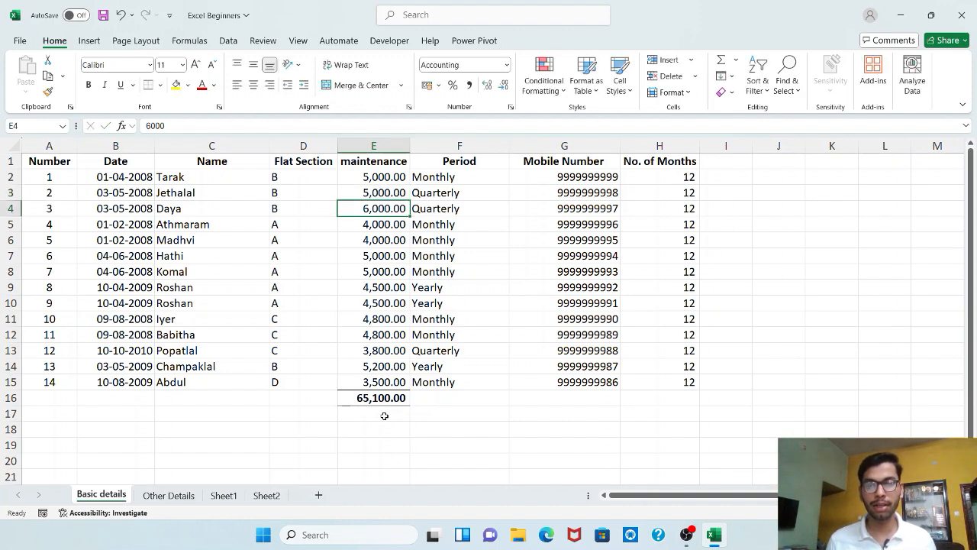
click(384, 416)
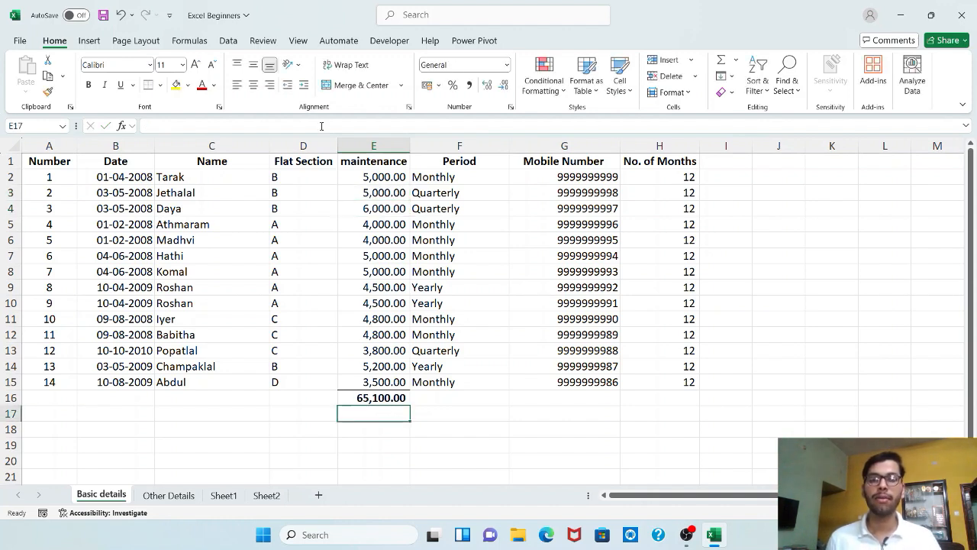
- Restore the maintenance amount in cell E3 to 6000
click(370, 188)
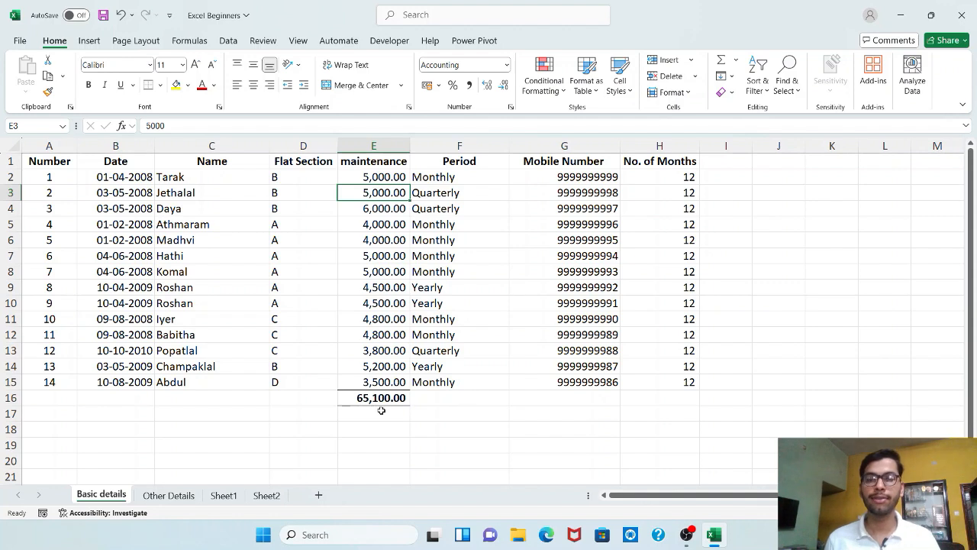
text(6,00)
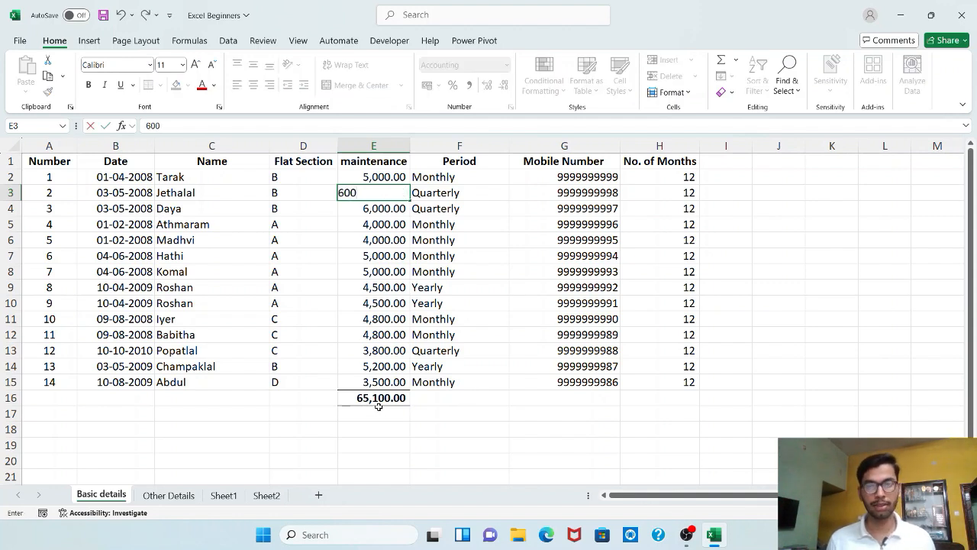
text(0)
key(Return)
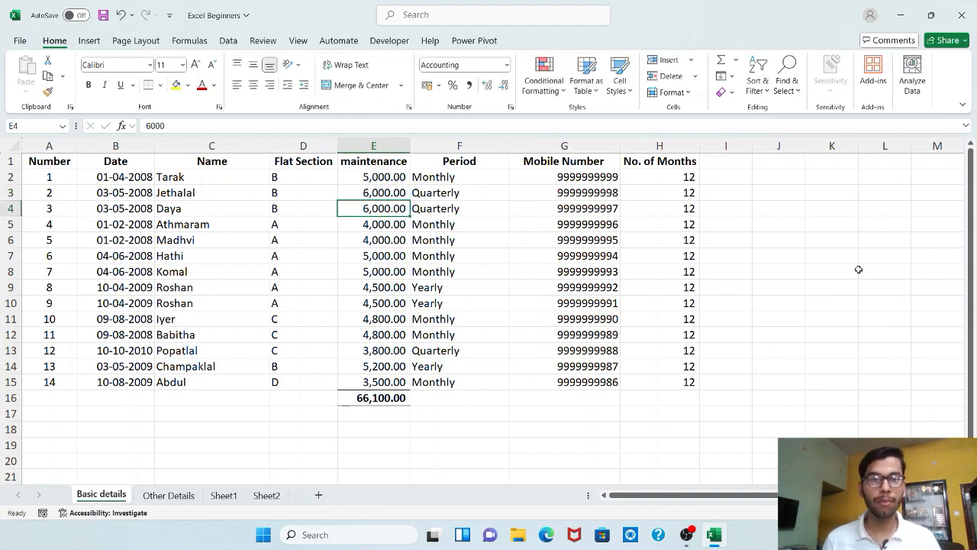
click(789, 162)
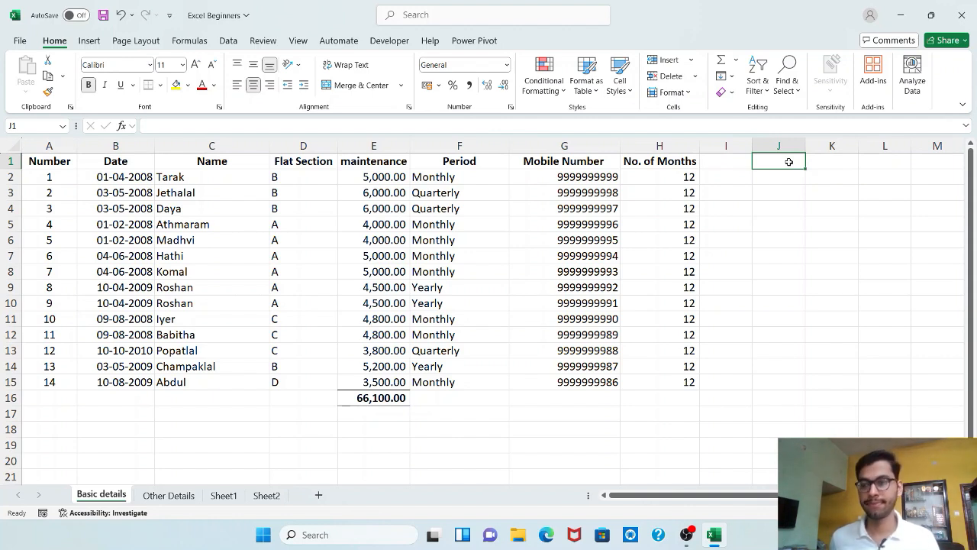
key(Left)
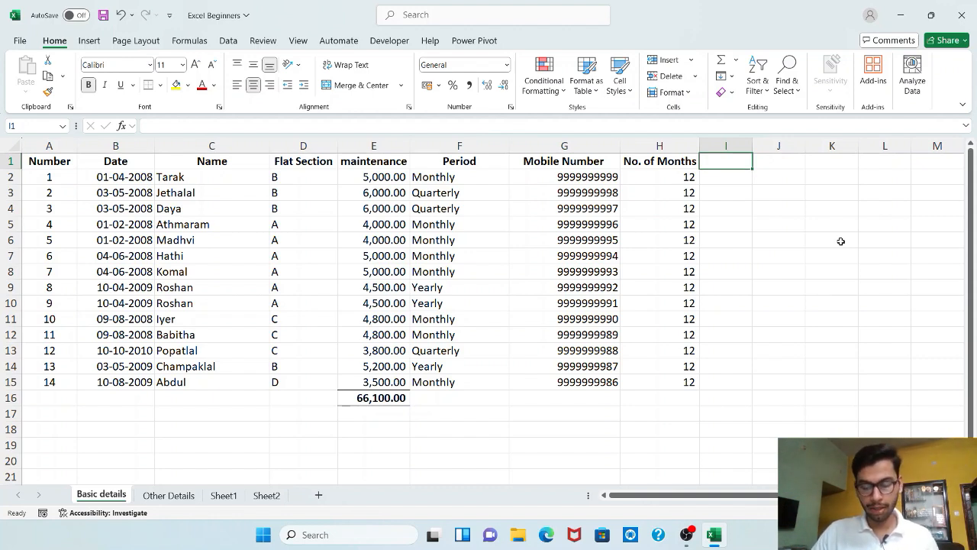
key(Return)
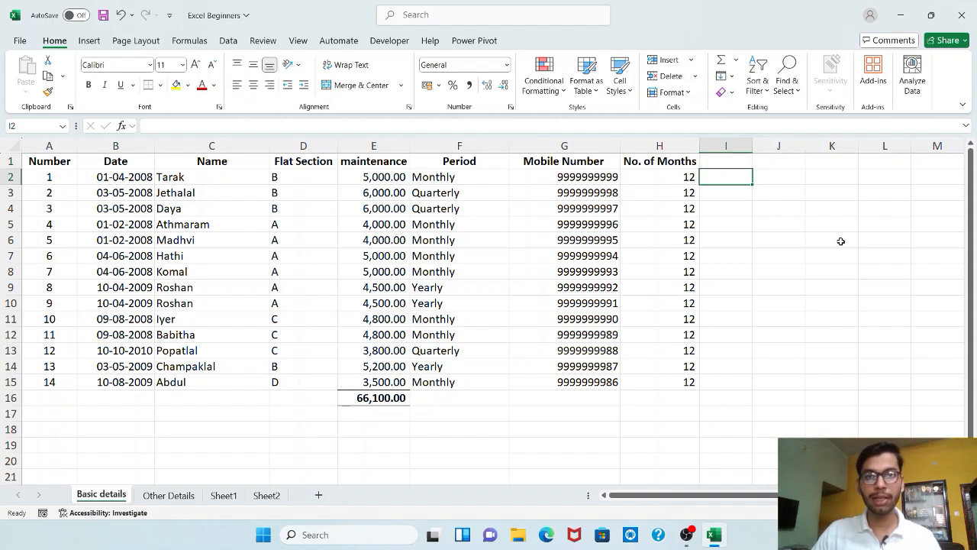
- Add the header "Total Amount" in cell I1 and widen column I to fit it
click(719, 158)
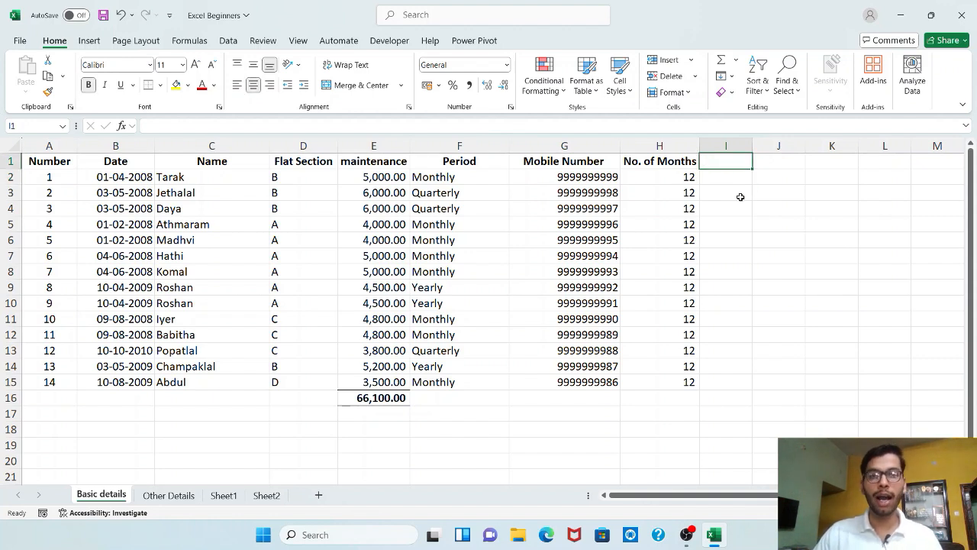
text(Tor)
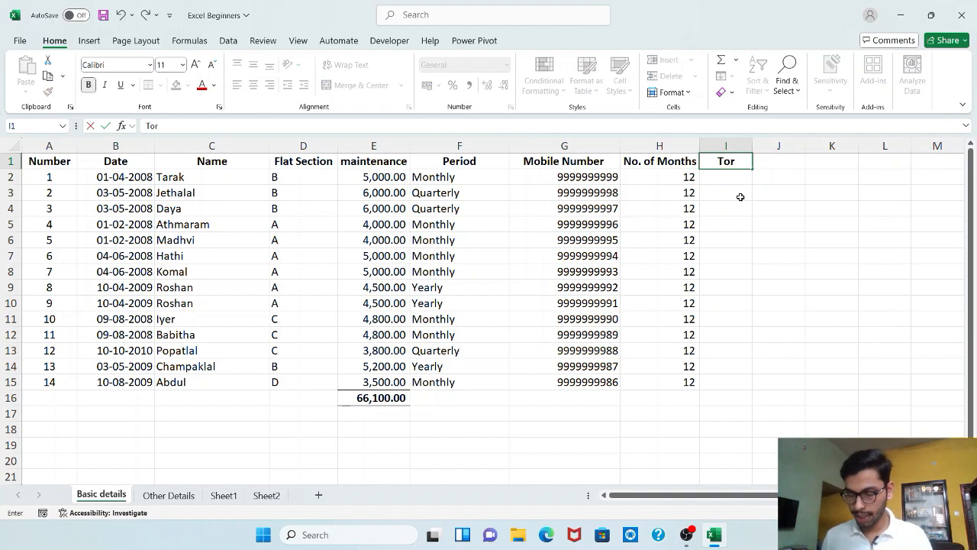
key(BackSpace)
text(tal Amount)
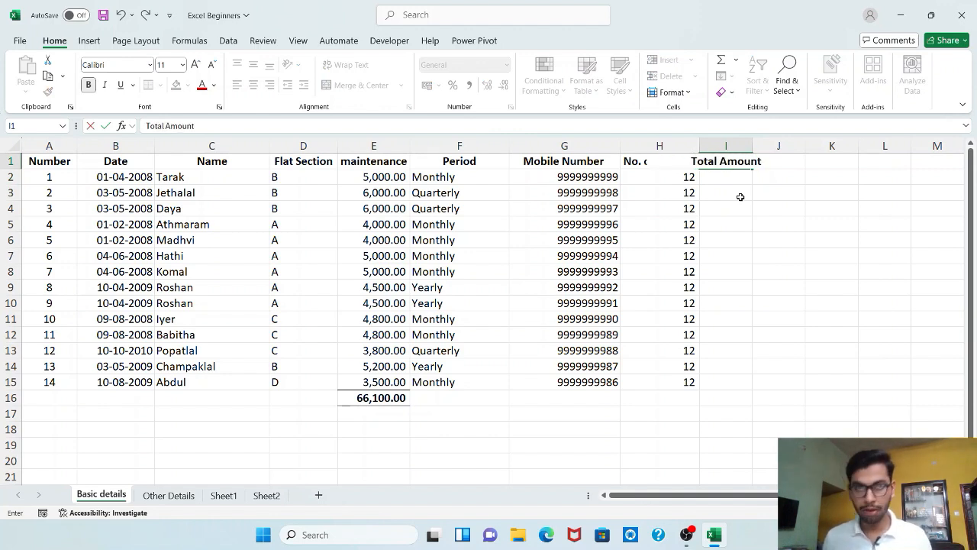
key(Return)
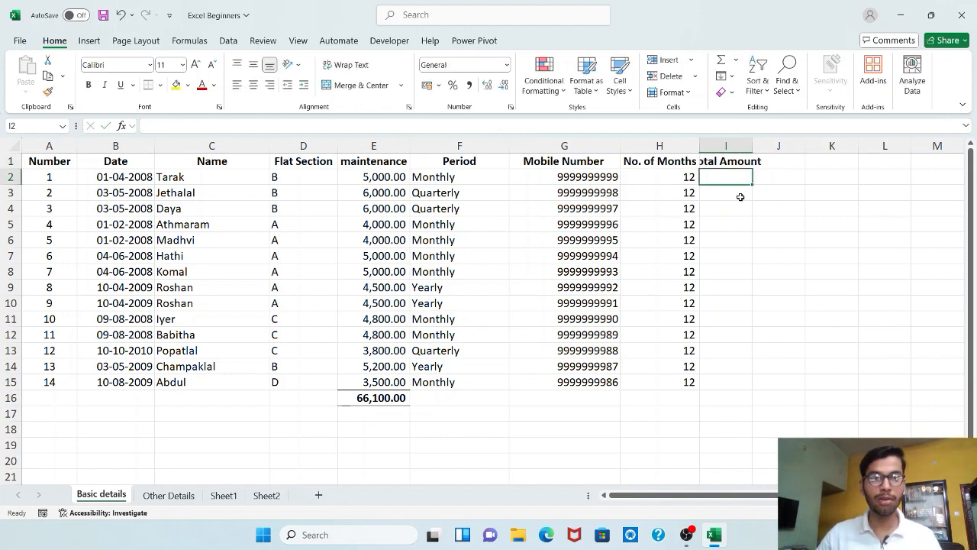
drag(751, 139, 786, 139)
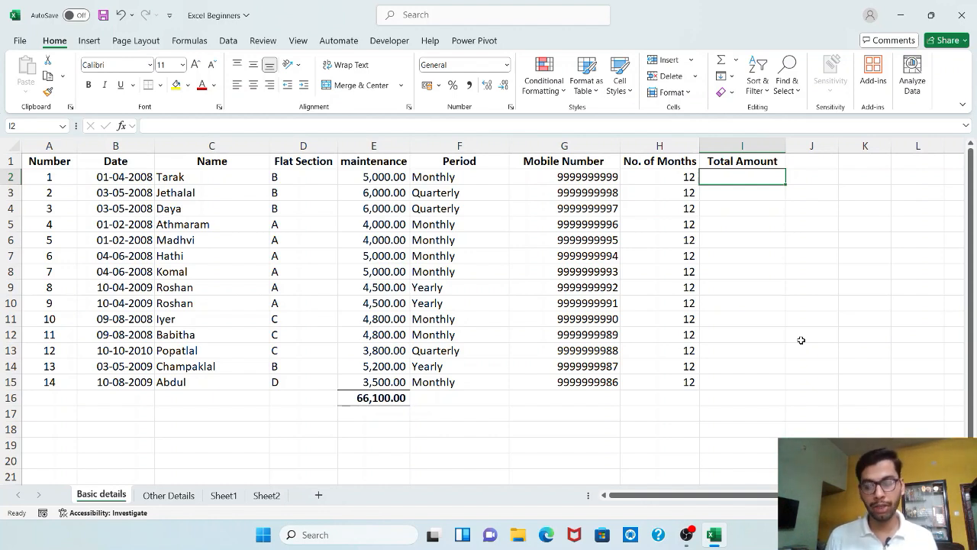
- Multiply the first resident's maintenance by the number of months in cell I2 with the formula =E2*H2
text(=)
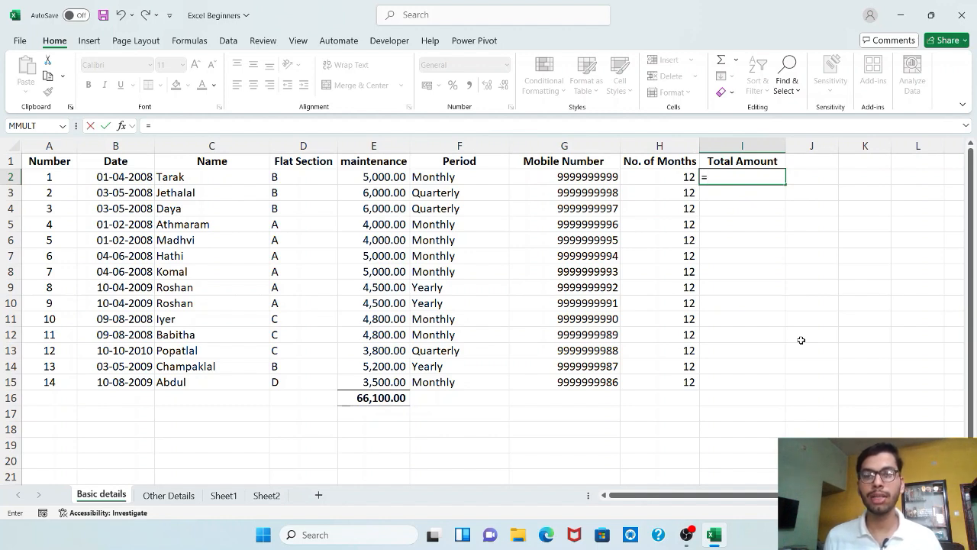
click(386, 171)
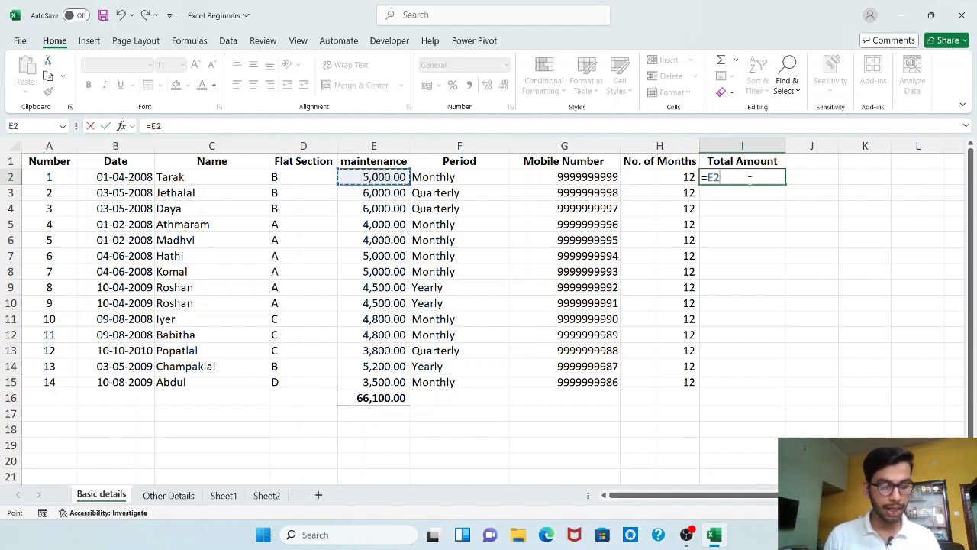
text(*)
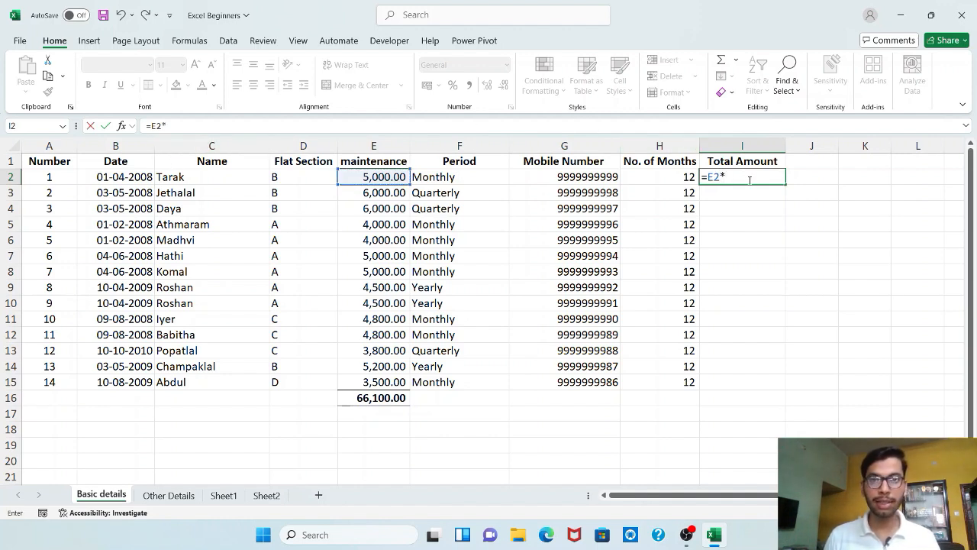
click(655, 177)
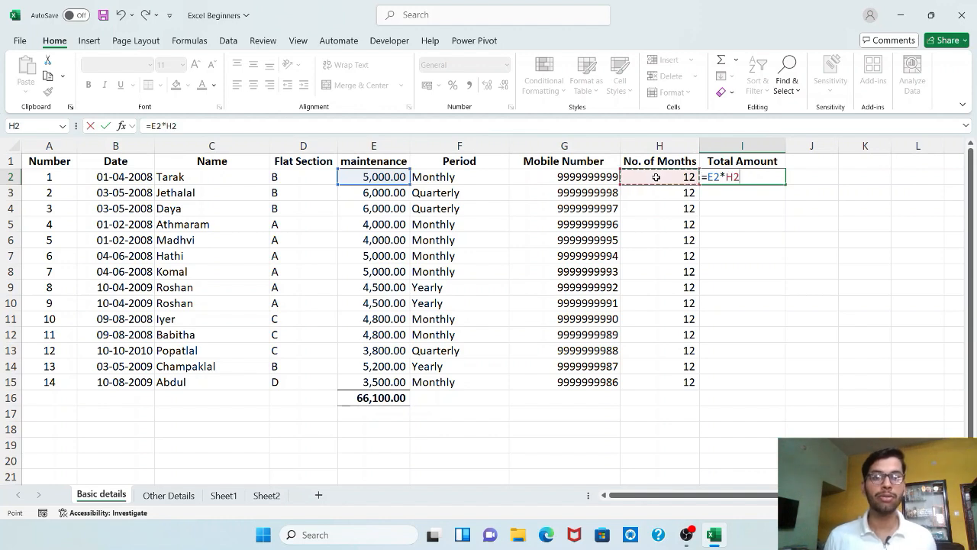
key(Return)
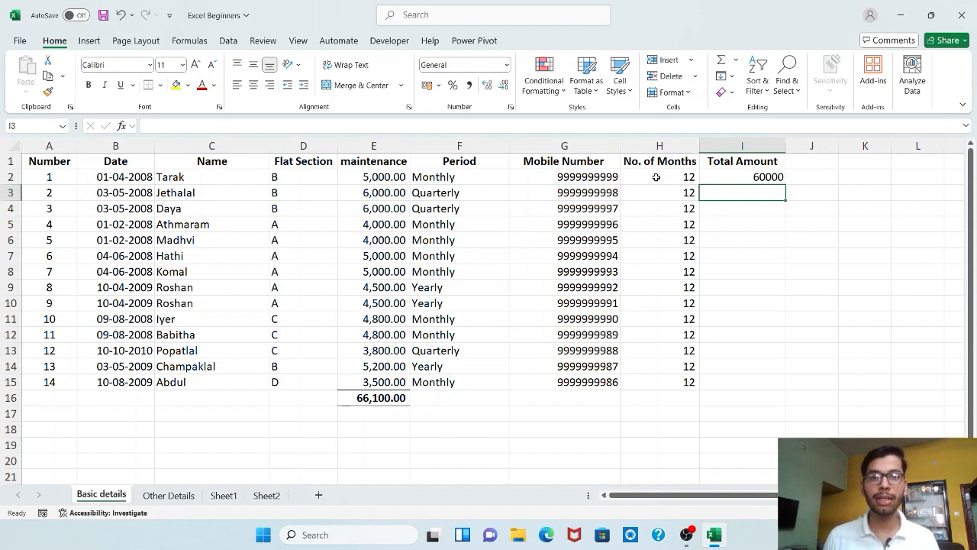
- Format the Total Amount cells I2:I15 in comma style with two decimals
drag(727, 171, 767, 362)
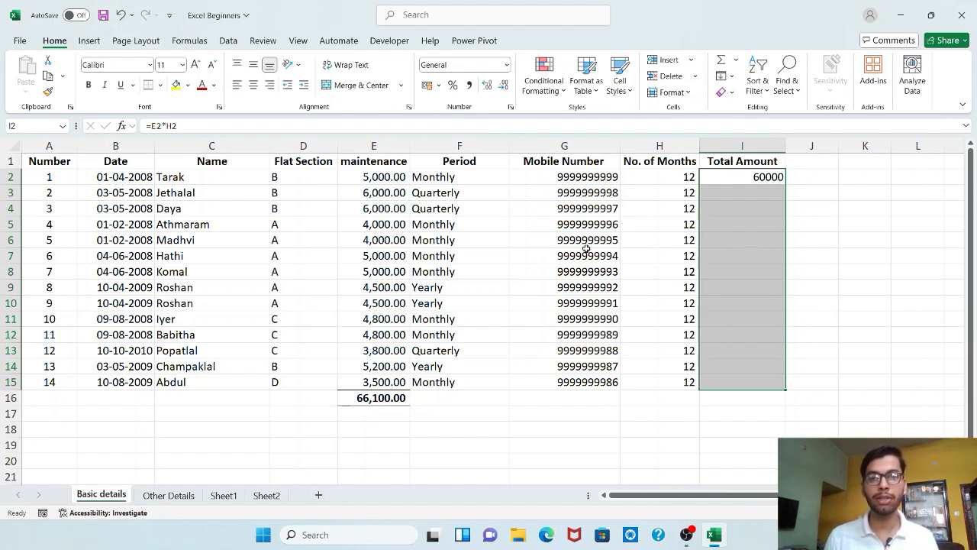
click(471, 86)
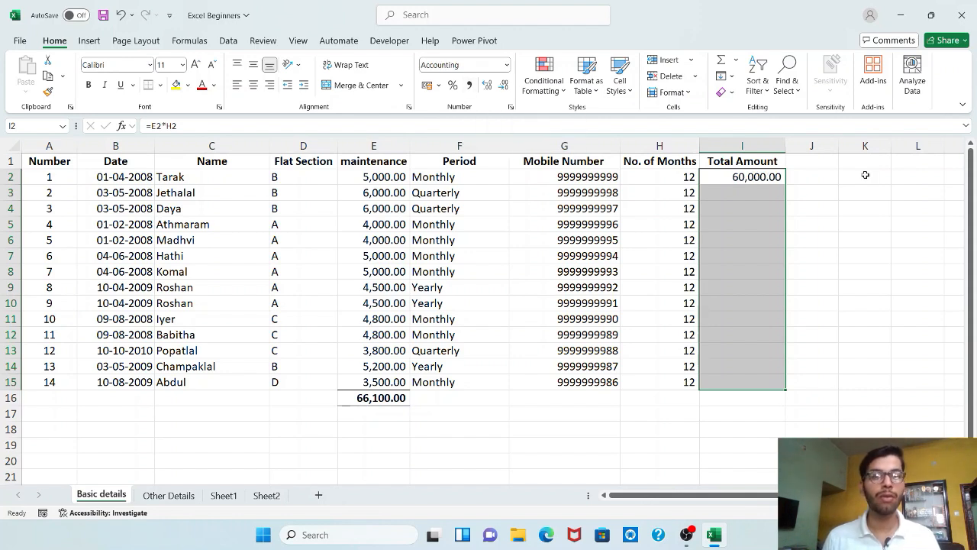
click(863, 176)
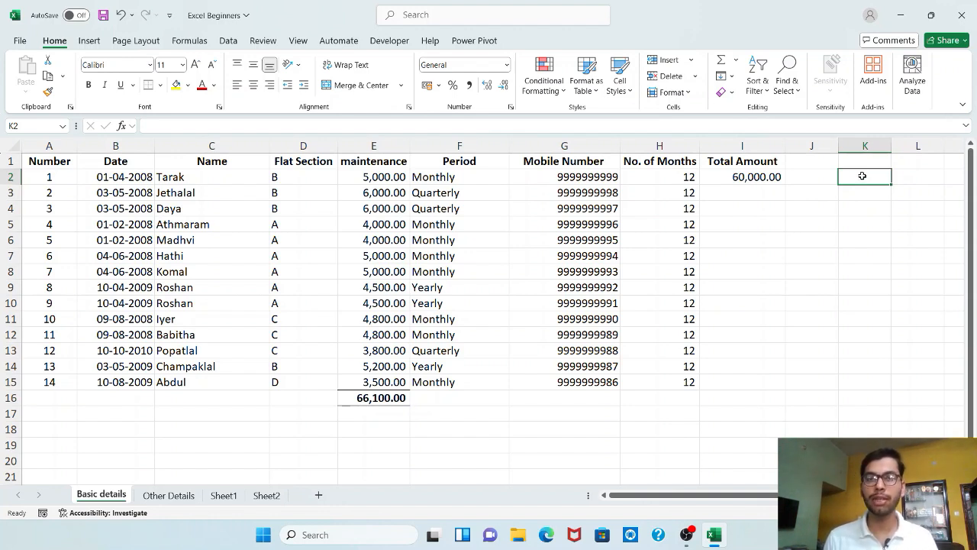
- Fill the multiplication formula from I2 down the Total Amount column to I15
click(762, 196)
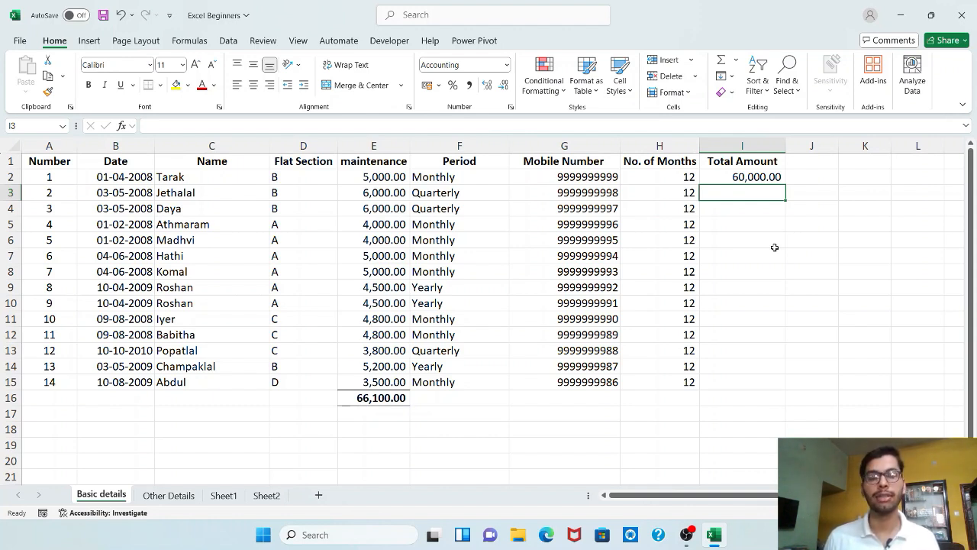
click(774, 177)
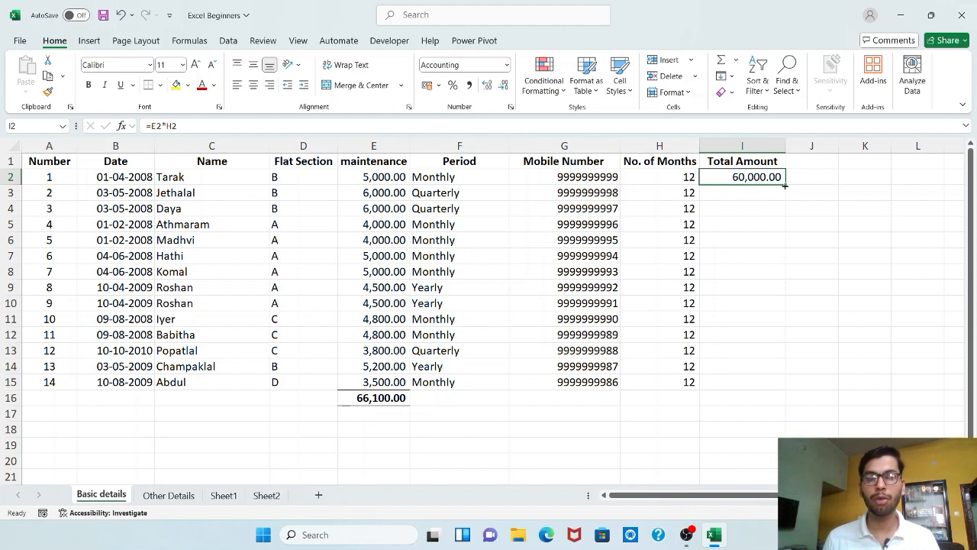
double_click(785, 185)
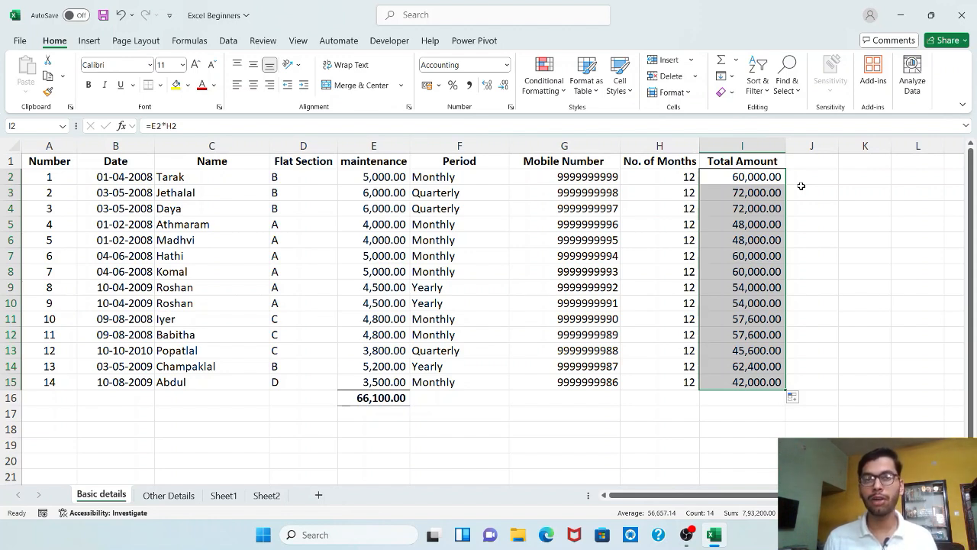
- Examine the cell references in the filled Total Amount formulas from I3 down to I9
key(Down)
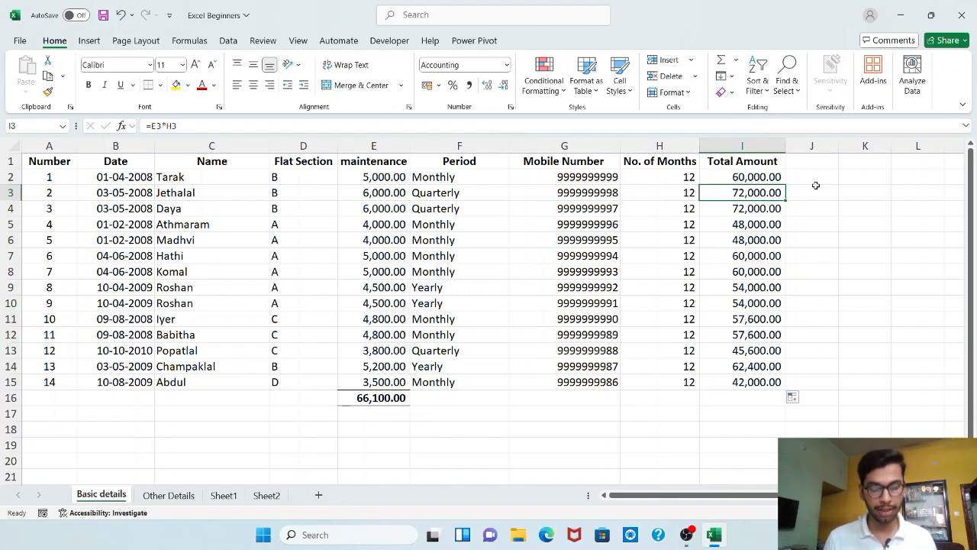
key(Down)
key(Down)
key(Down)
key(Down)
key(Down)
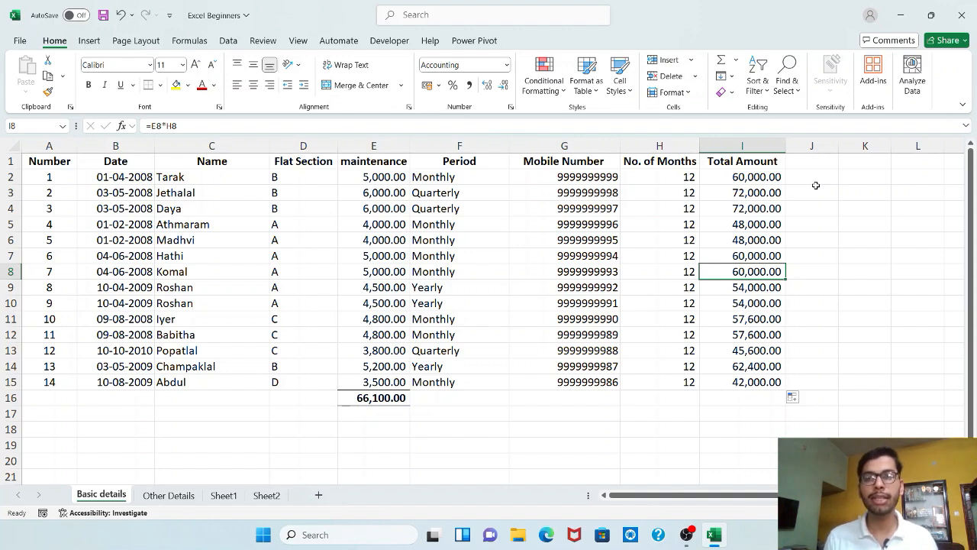
key(Down)
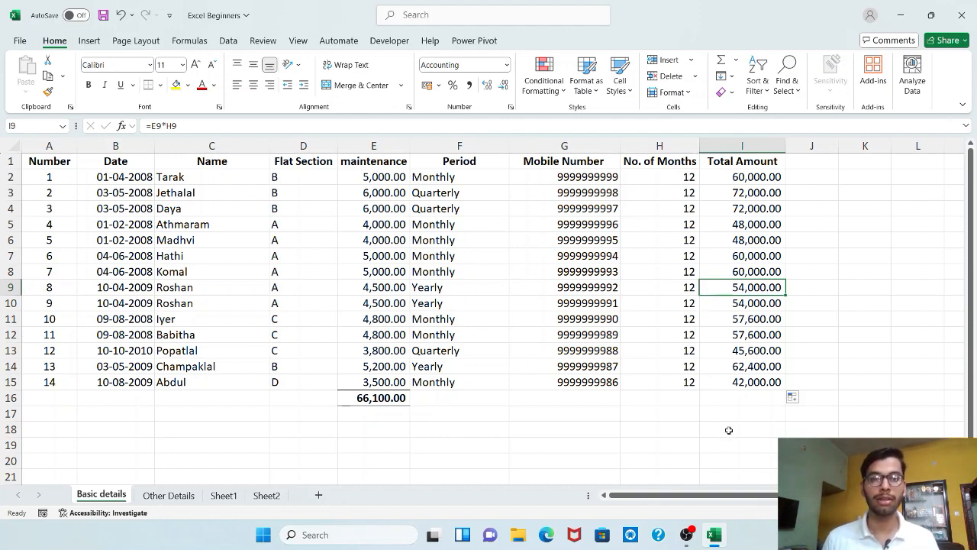
- Copy the maintenance SUM total from E16 into I16 to total the Total Amount column
click(737, 400)
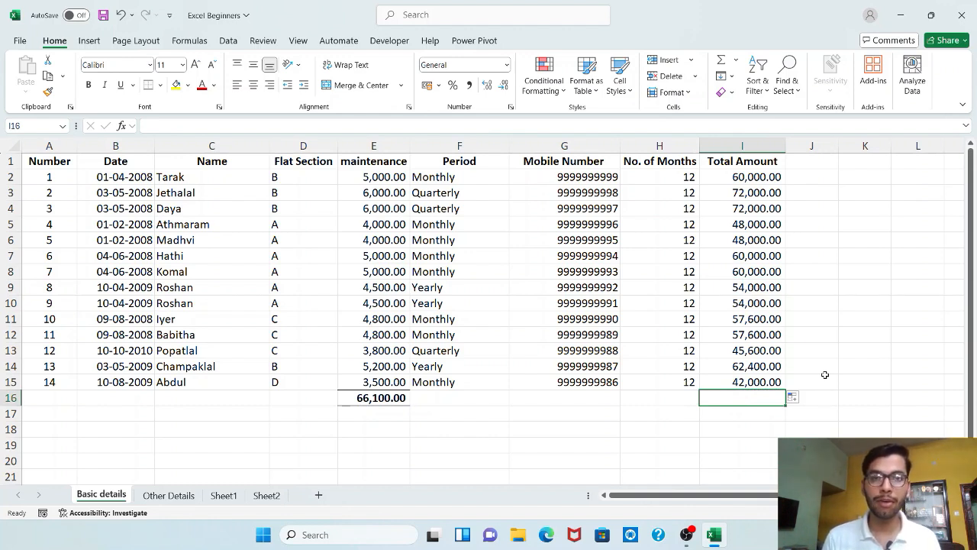
key(Left)
key(Left)
key(Left)
key(Left)
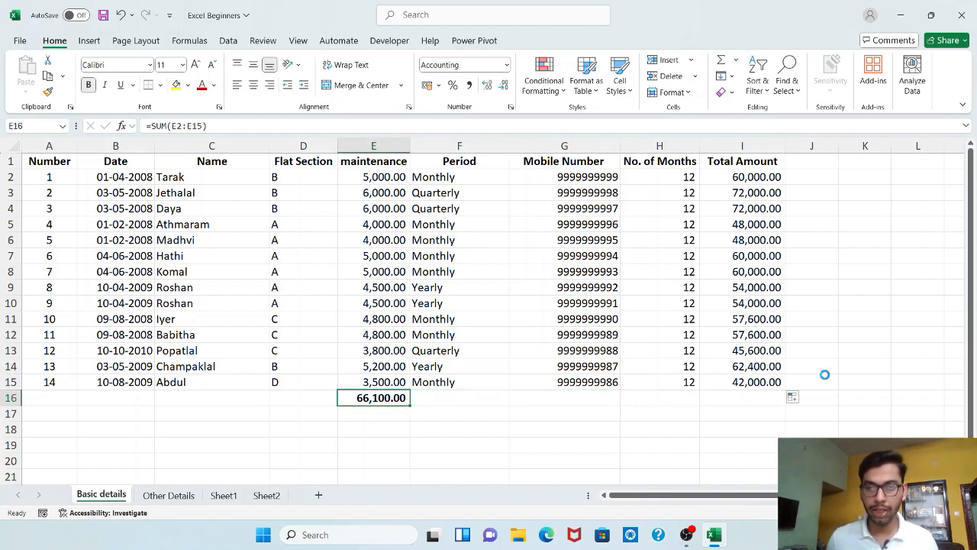
key(ctrl+c)
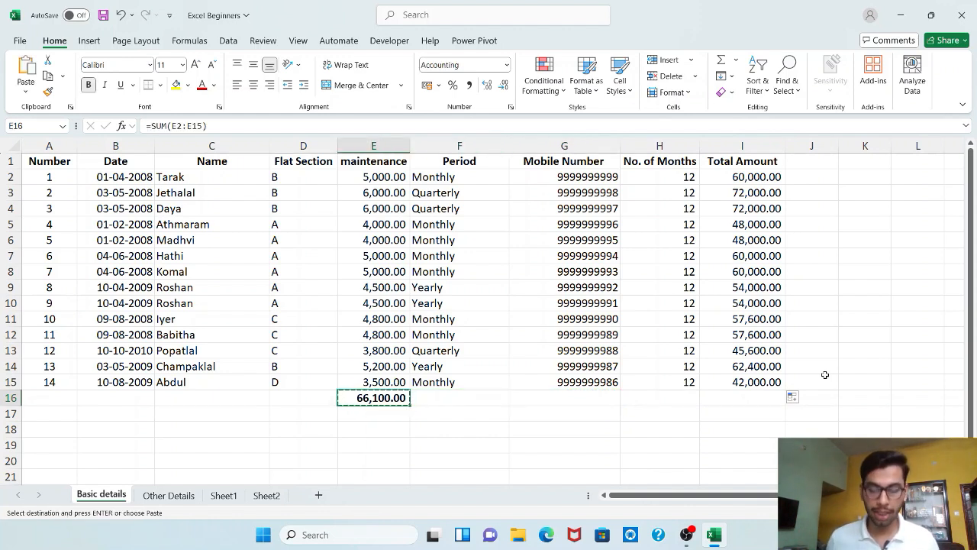
key(Right)
key(Right)
key(Right)
key(Right)
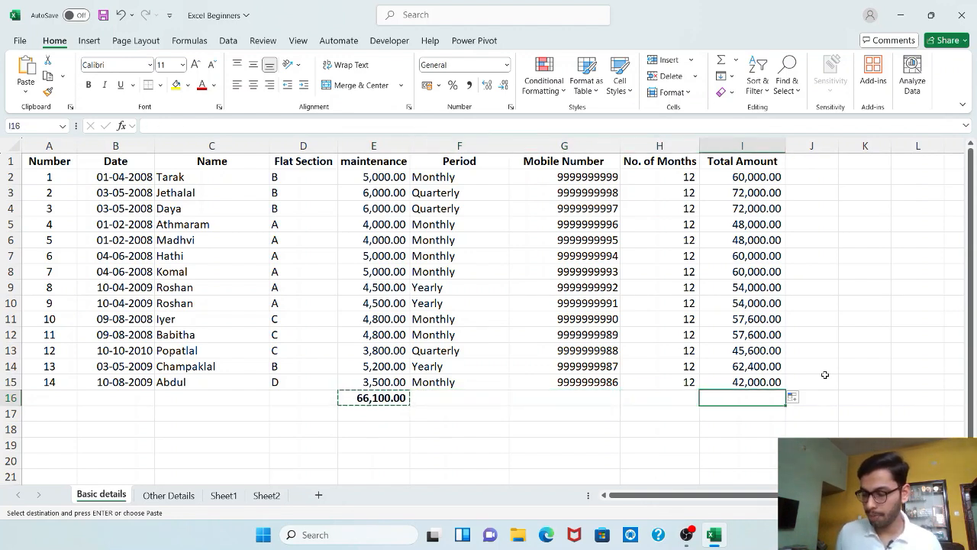
key(ctrl+v)
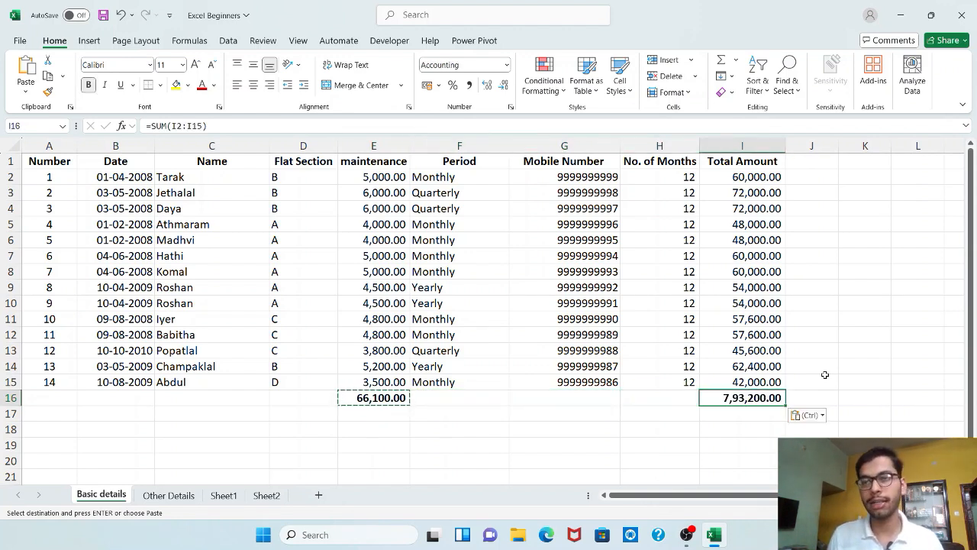
- Divide the total amount by the number of months in J2 with =I2/H2 and fill the formula down to J15
click(824, 180)
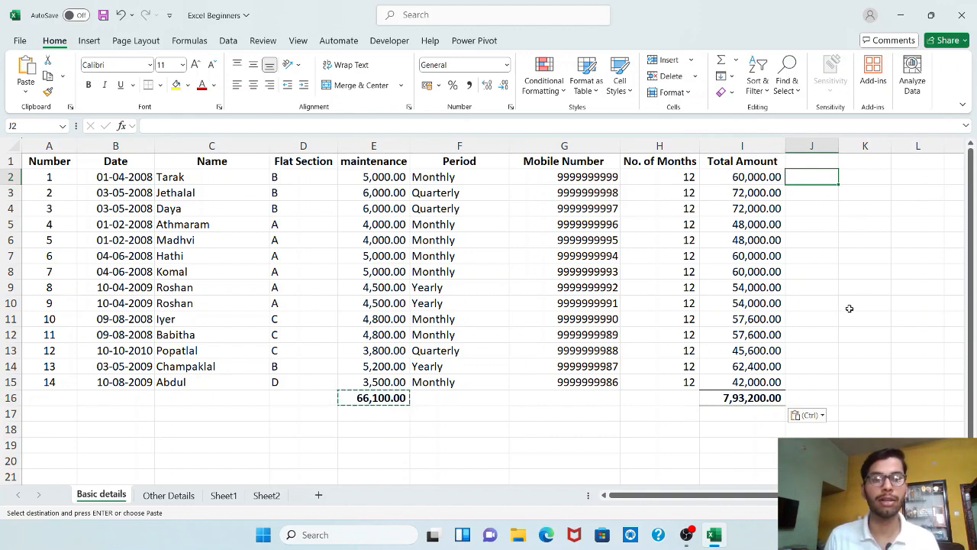
key(Escape)
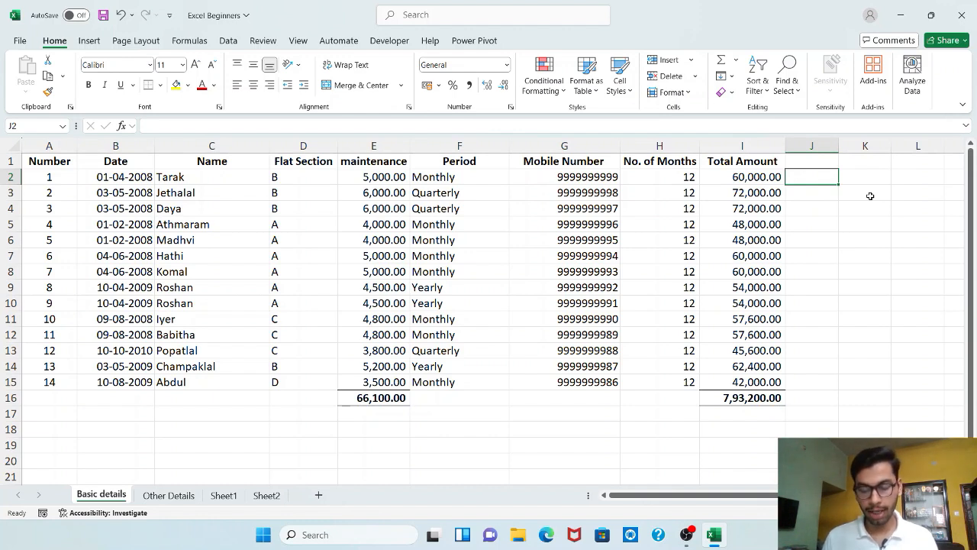
text(=)
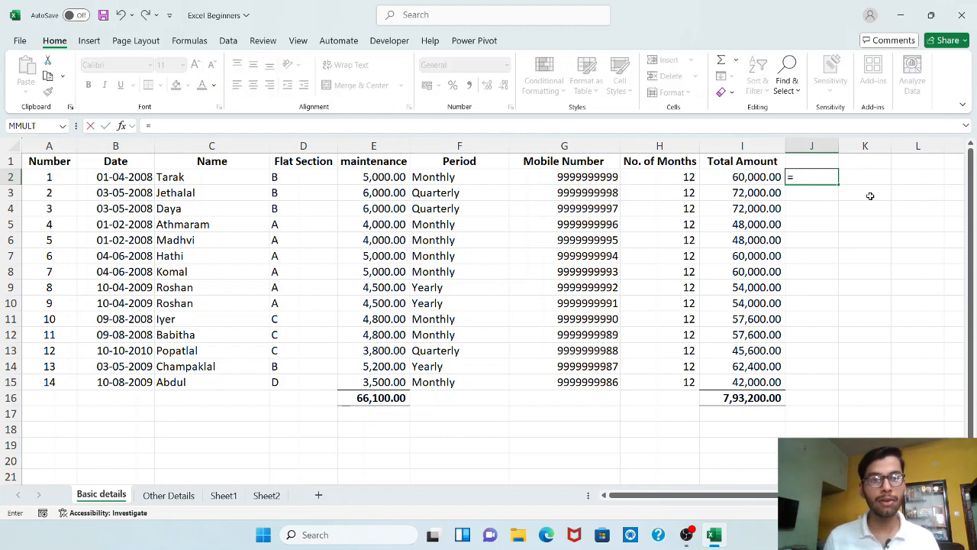
click(755, 177)
text(/)
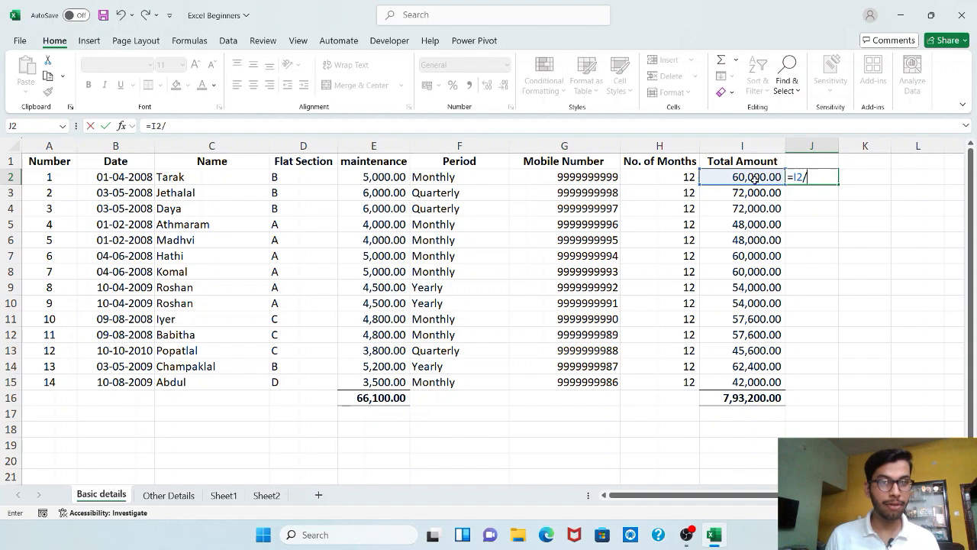
click(661, 174)
key(Return)
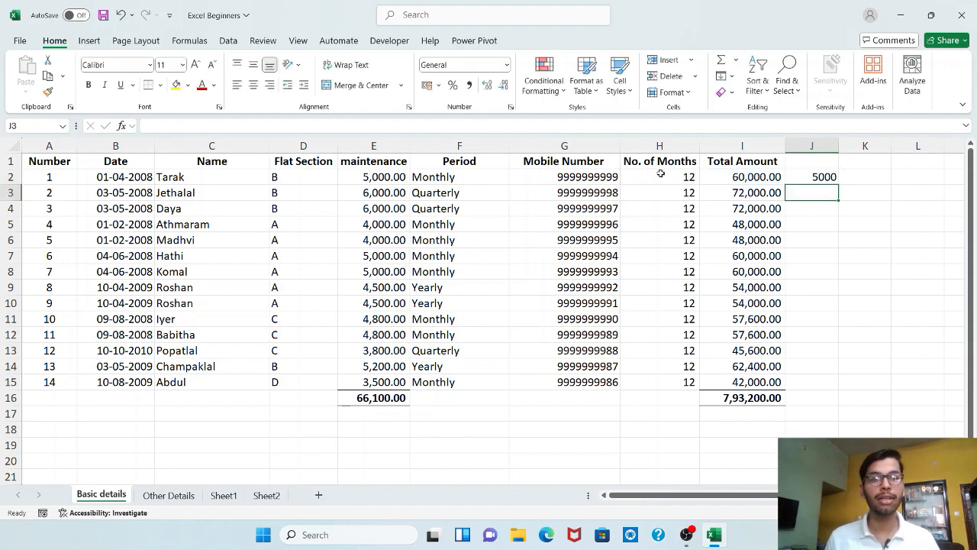
click(823, 175)
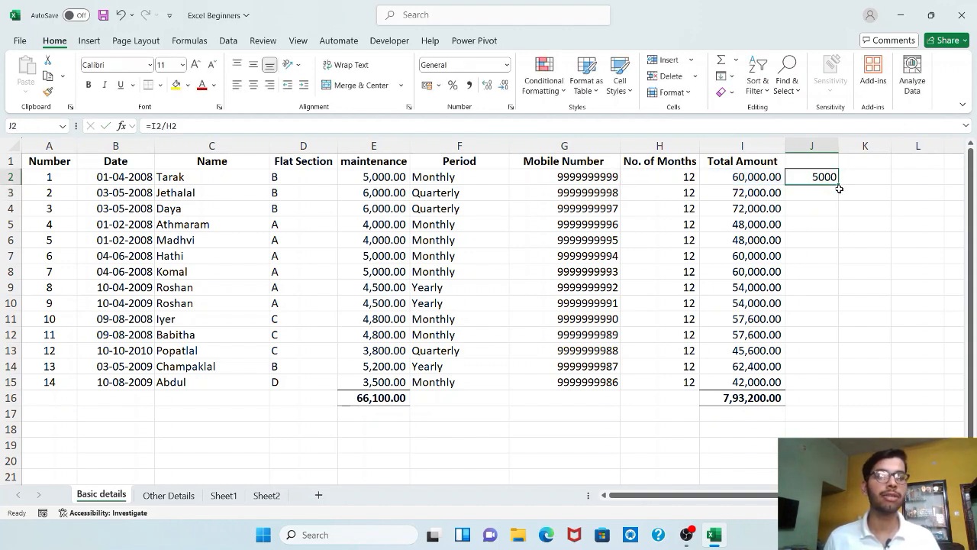
double_click(838, 185)
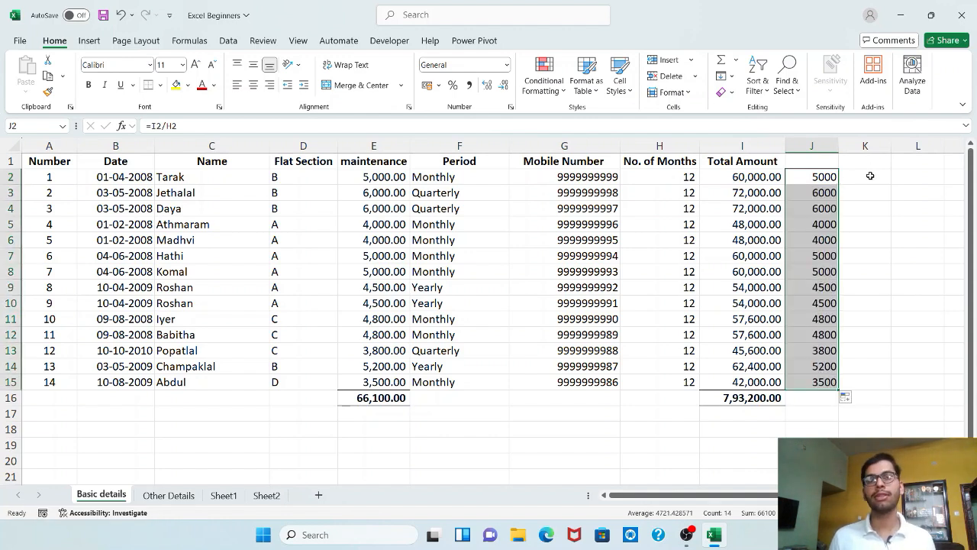